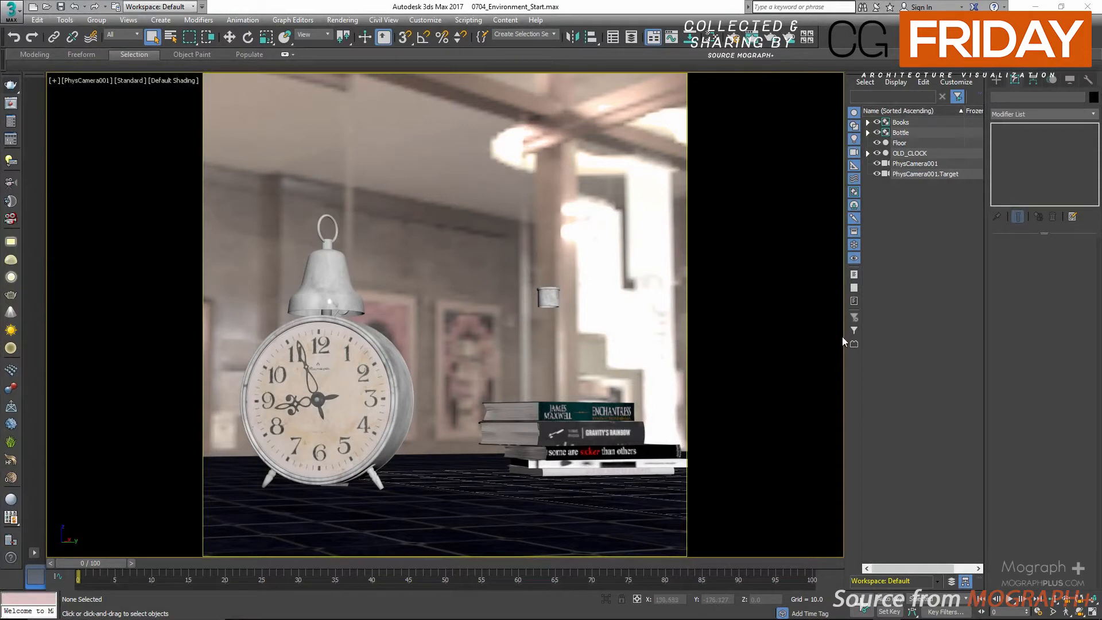
# - Widen the scene explorer and show the Default render from the V-Ray frame buffer history, keeping the frame buffer clear of the main view
pyautogui.moveTo(843, 338); pyautogui.dragTo(817, 331)
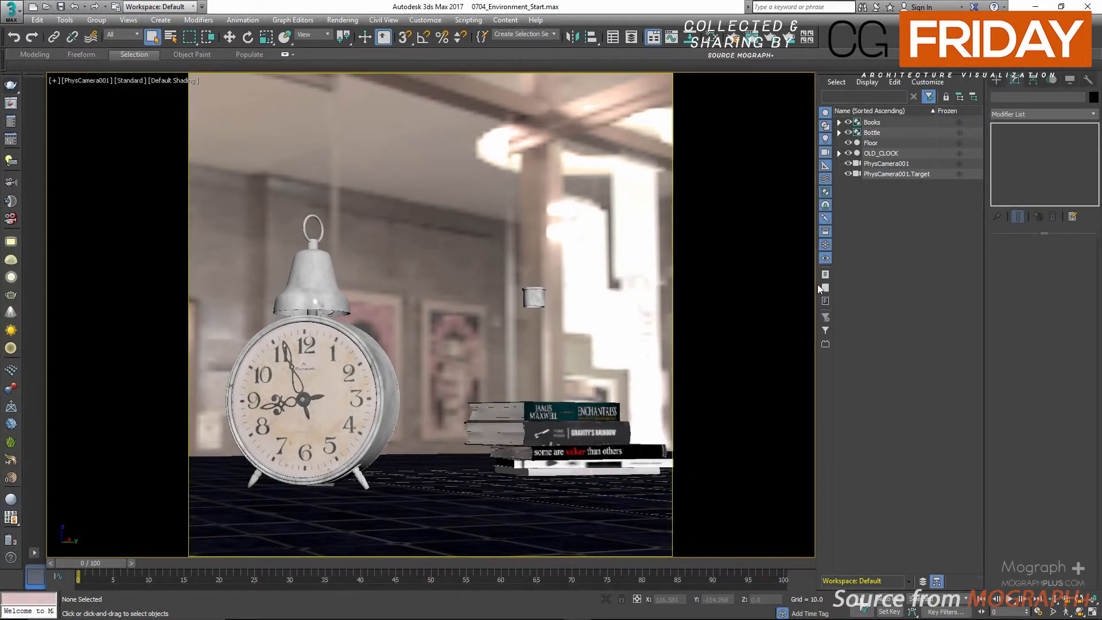
pyautogui.click(11, 103)
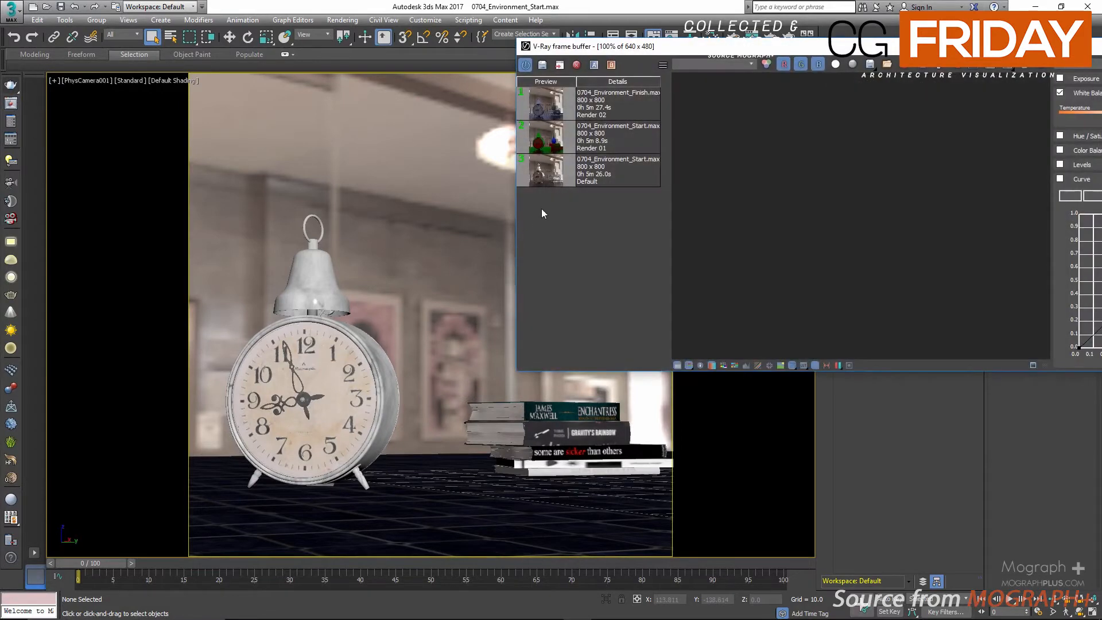
pyautogui.click(586, 163)
pyautogui.moveTo(777, 52); pyautogui.dragTo(179, 250)
# - Check the V-Ray Light Lister for scene lights and view the scene's environment background settings
pyautogui.click(11, 161)
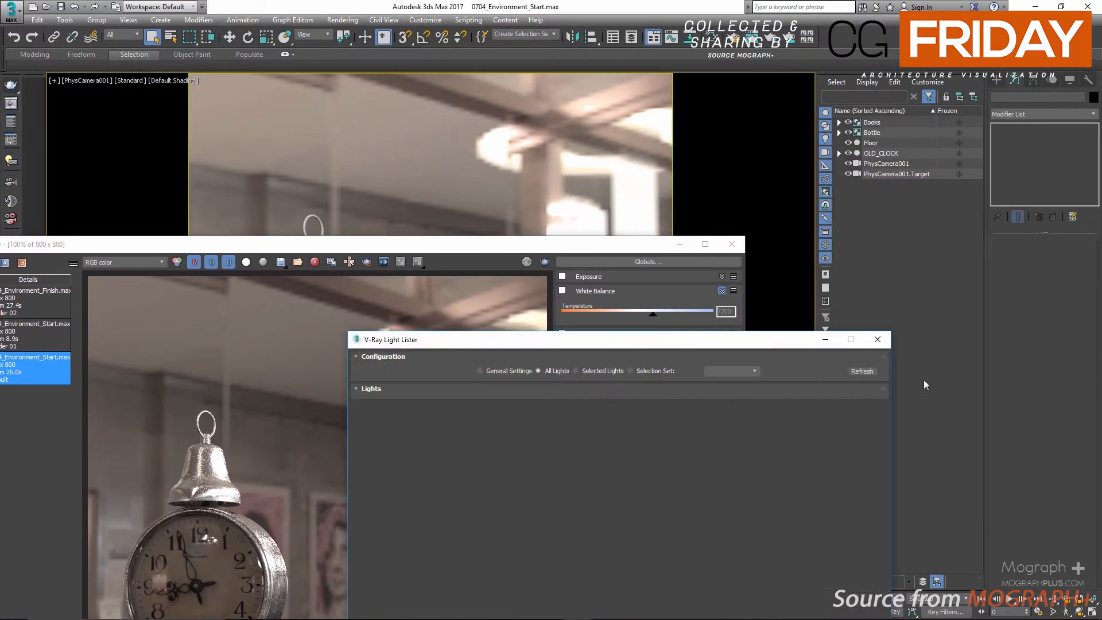
pyautogui.click(878, 339)
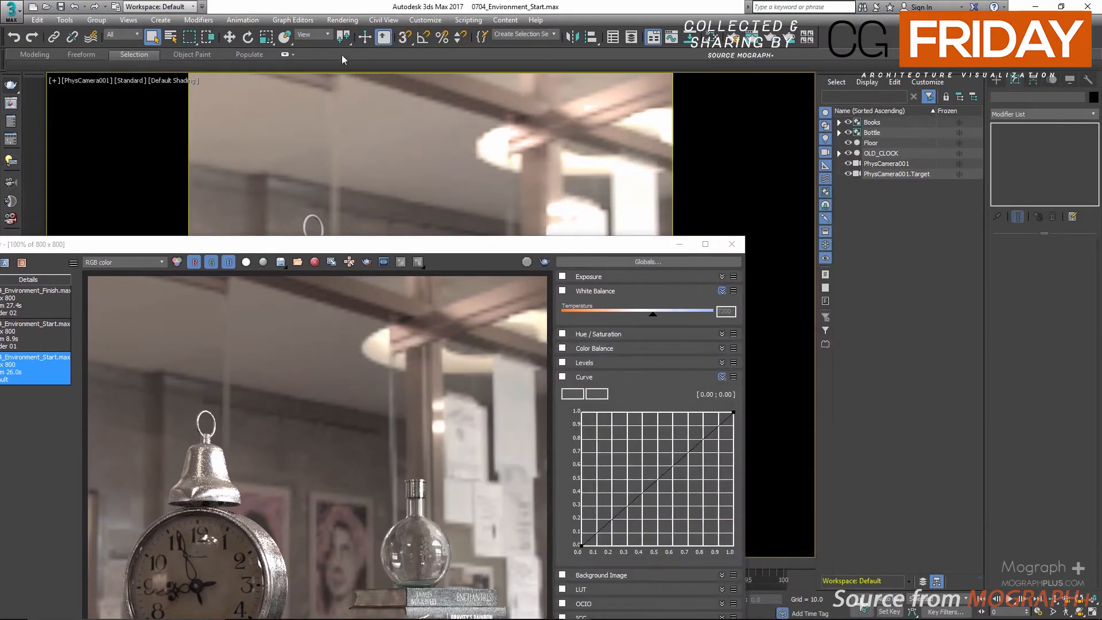
pyautogui.click(341, 20)
pyautogui.click(381, 185)
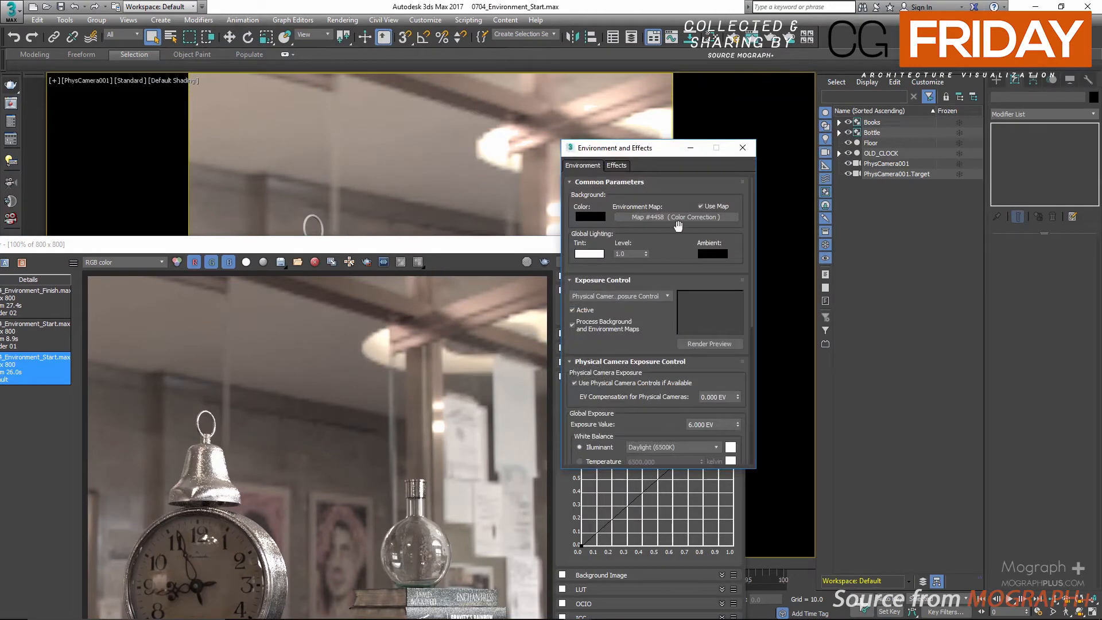
# - Hide the frame buffer's color correction controls, close the environment settings and move the frame buffer beside the clock in the viewport
pyautogui.moveTo(485, 246); pyautogui.dragTo(610, 68)
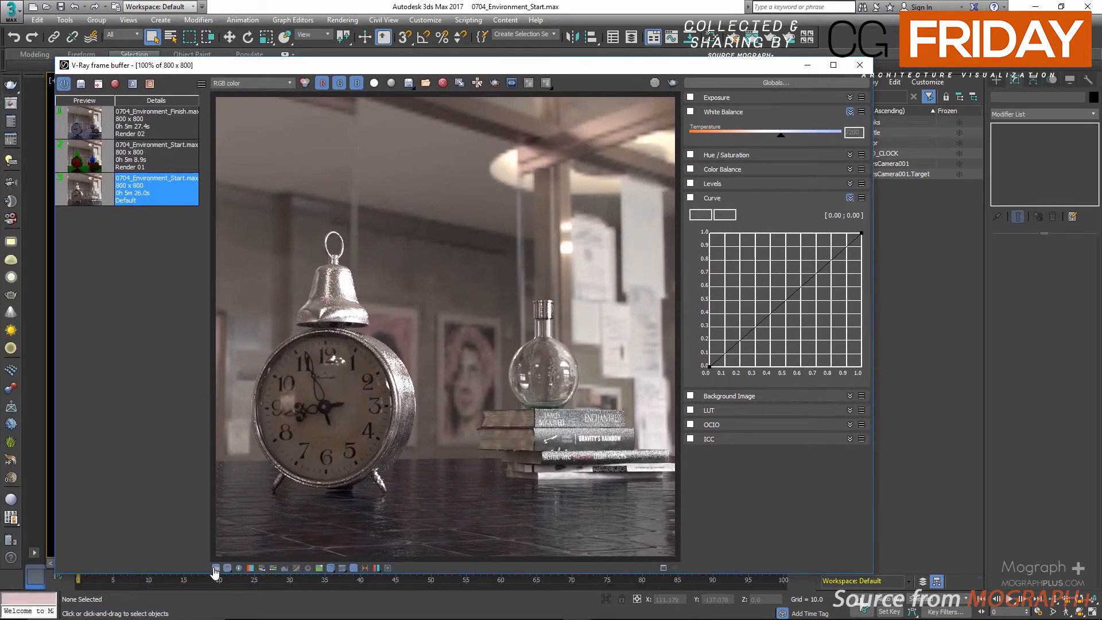
pyautogui.click(227, 568)
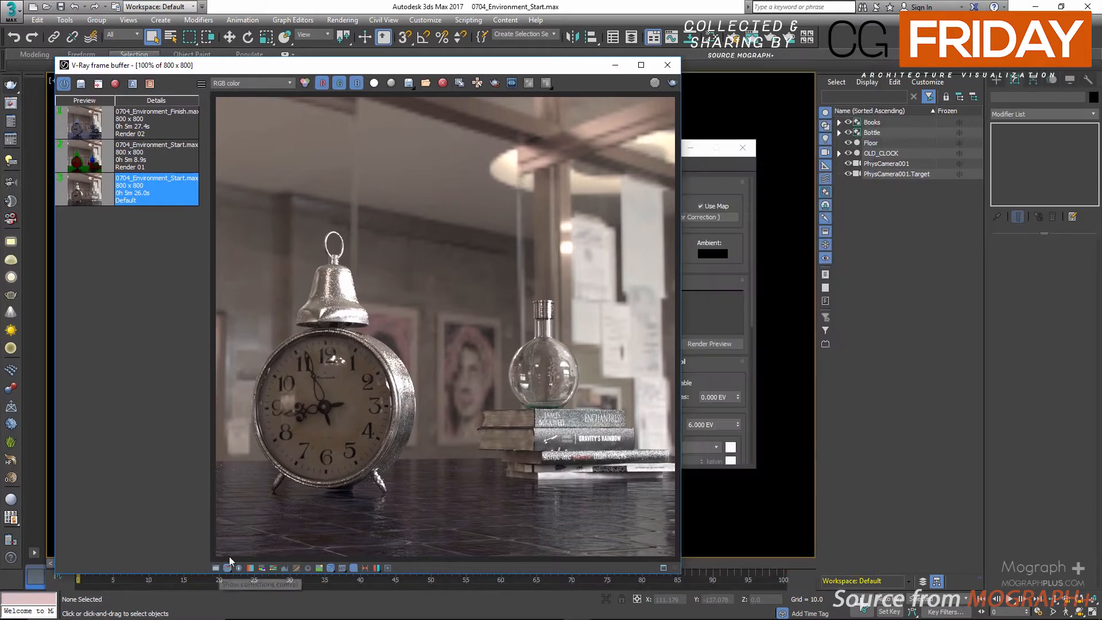
pyautogui.click(743, 148)
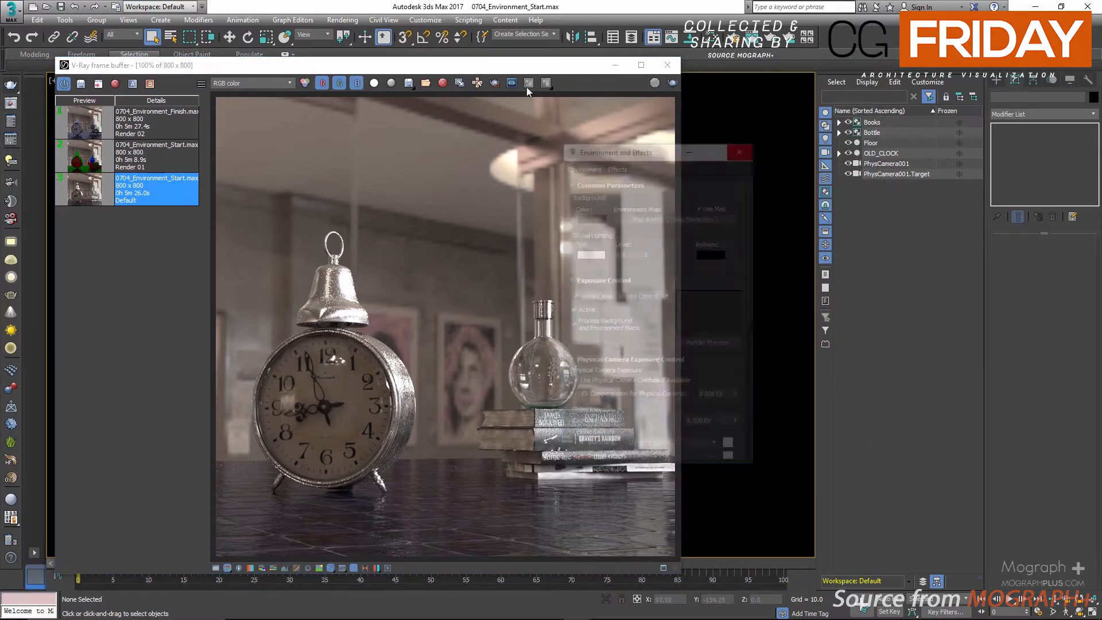
pyautogui.moveTo(347, 70); pyautogui.dragTo(724, 60)
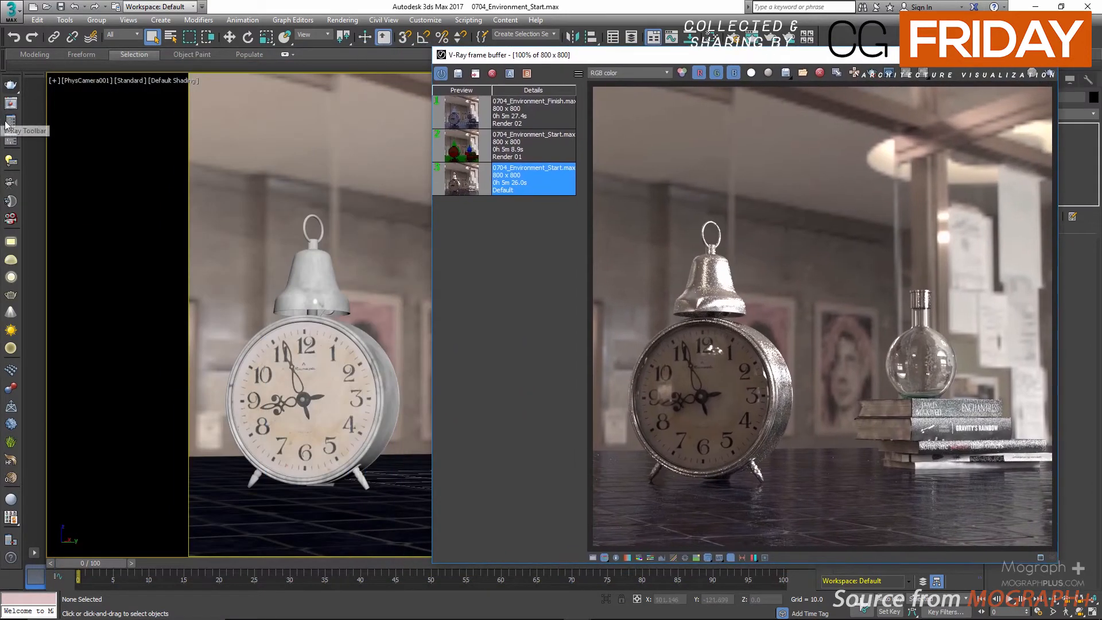
# - Show the V-Ray Environment rollout in Render Setup with the image sampler rollouts collapsed, and place the dialog beside the frame buffer
pyautogui.press('F10')
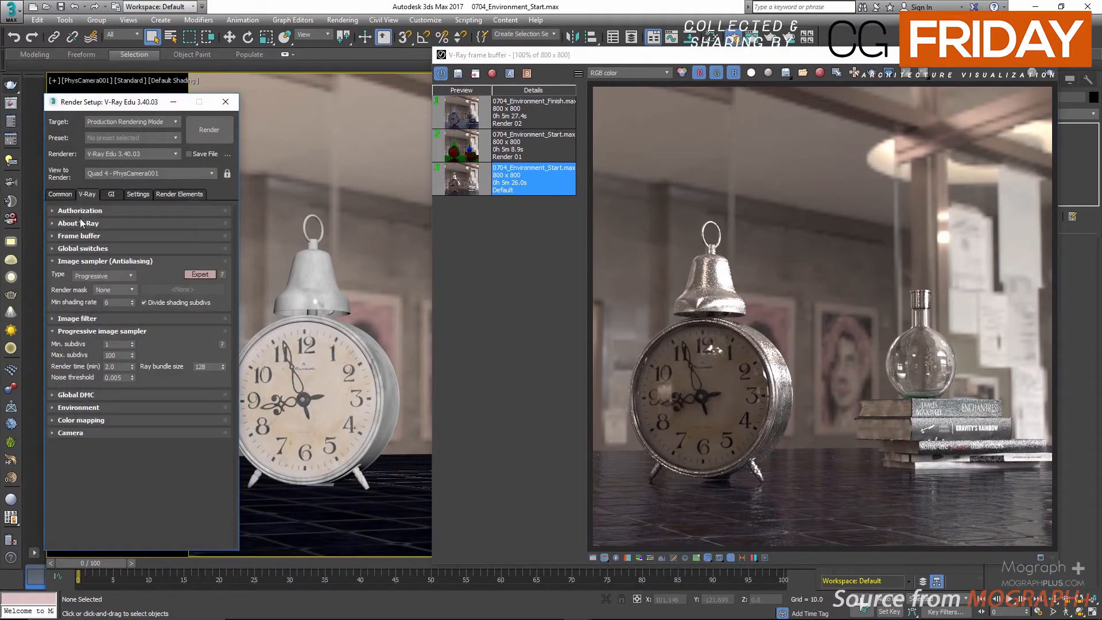
pyautogui.click(95, 261)
pyautogui.click(92, 286)
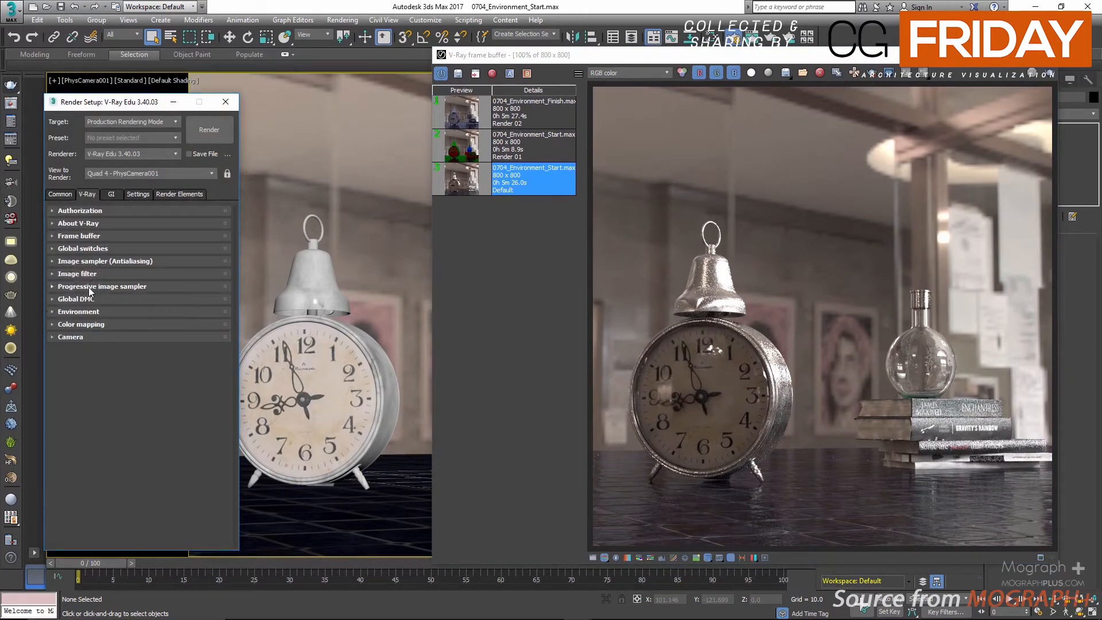
pyautogui.click(90, 309)
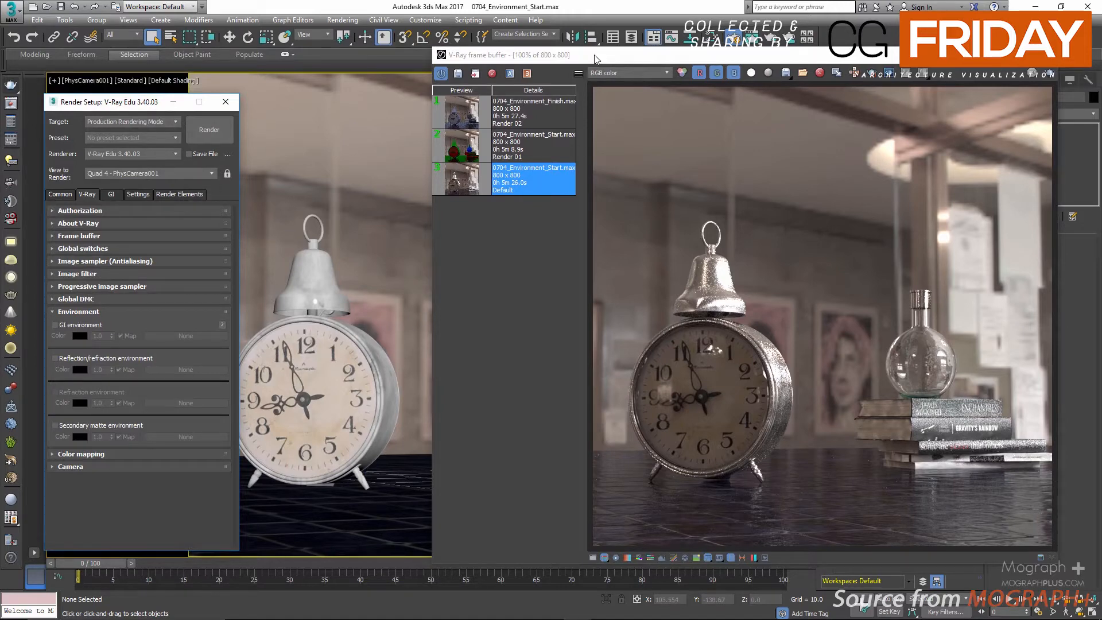
pyautogui.moveTo(595, 58); pyautogui.dragTo(622, 61)
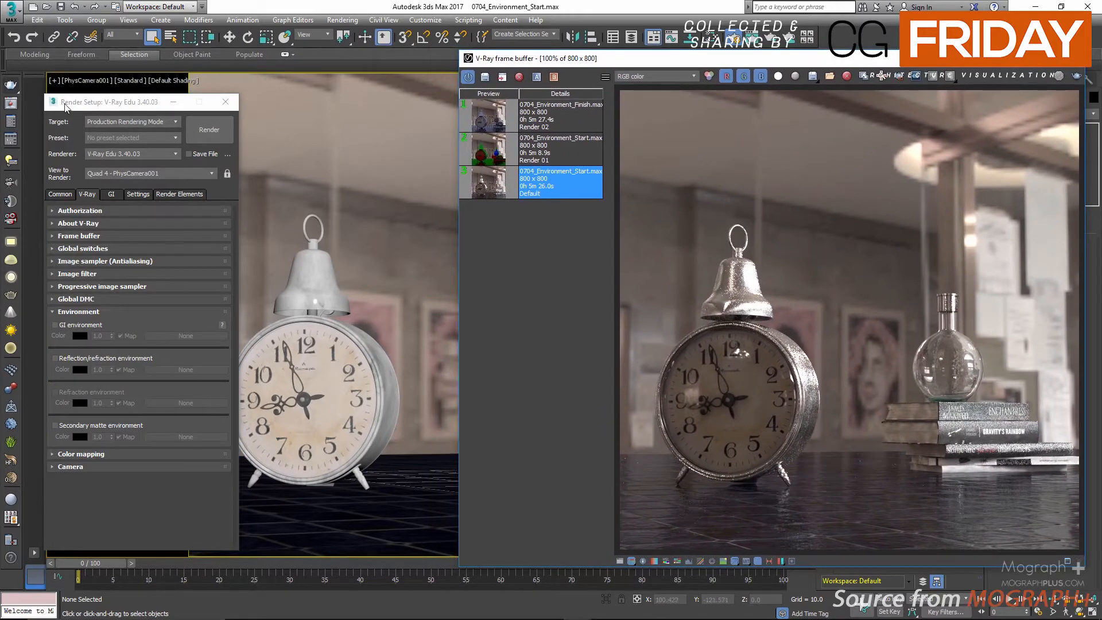
pyautogui.moveTo(66, 108); pyautogui.dragTo(274, 112)
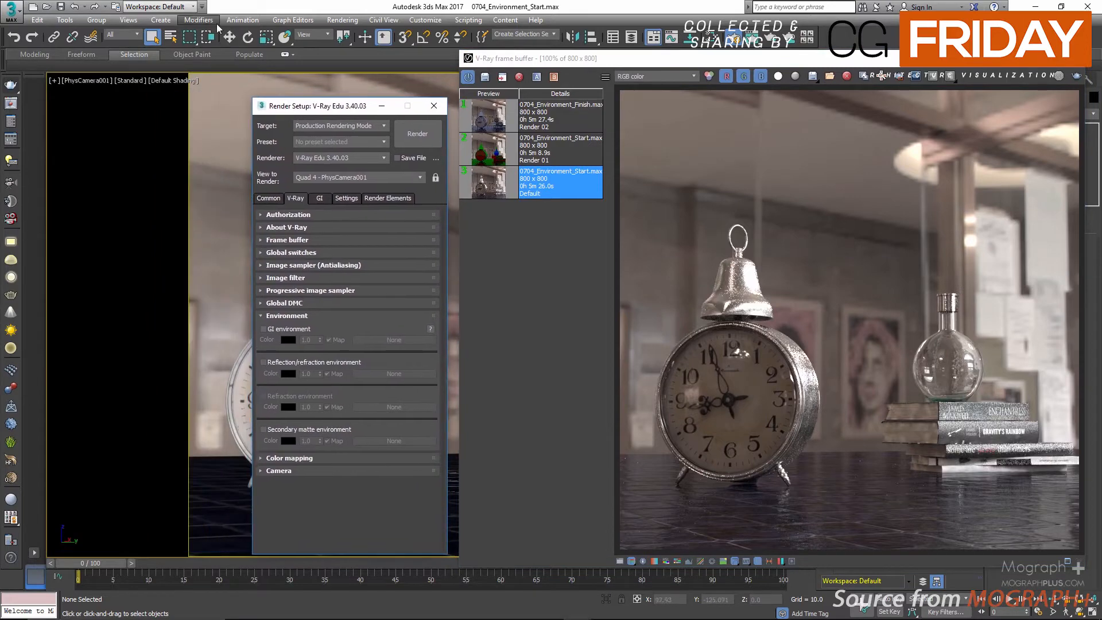
# - Reopen the Environment and Effects settings and place them next to Render Setup
pyautogui.click(342, 19)
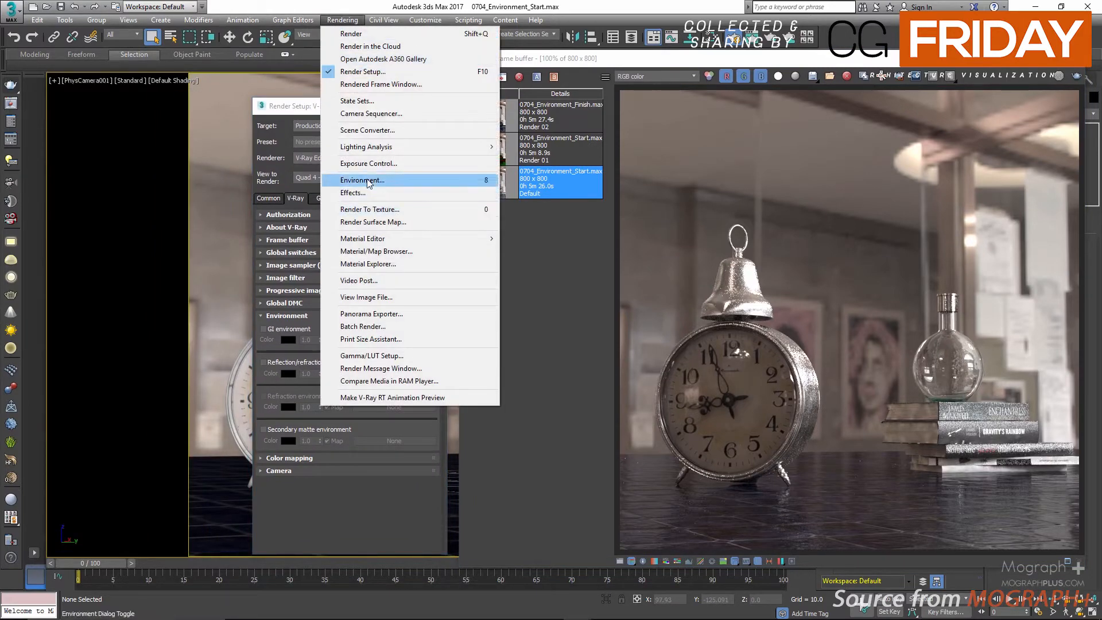
pyautogui.click(368, 180)
pyautogui.moveTo(636, 154); pyautogui.dragTo(116, 133)
# - Enable the GI, reflection/refraction and refraction environment overrides, leaving the secondary matte environment off
pyautogui.click(274, 324)
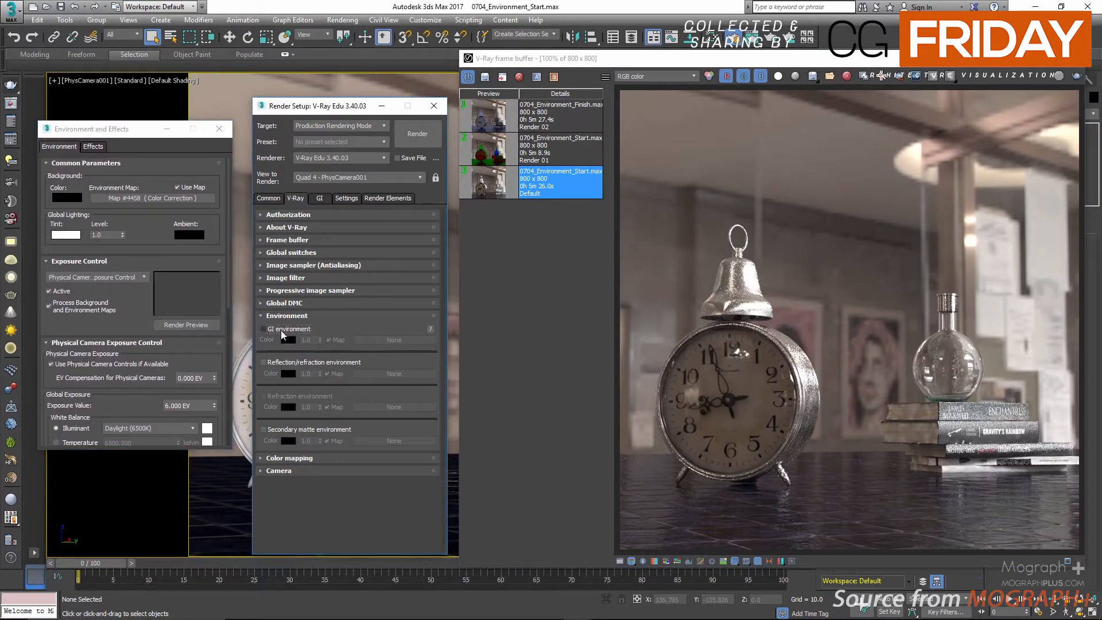
pyautogui.click(281, 330)
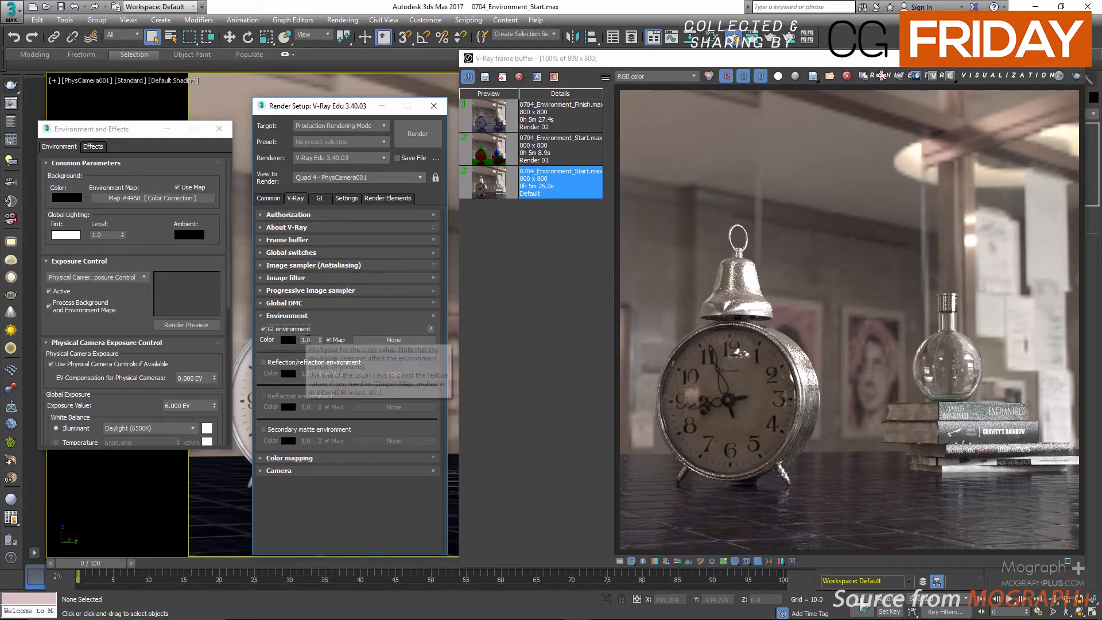
pyautogui.moveTo(311, 340); pyautogui.dragTo(296, 339)
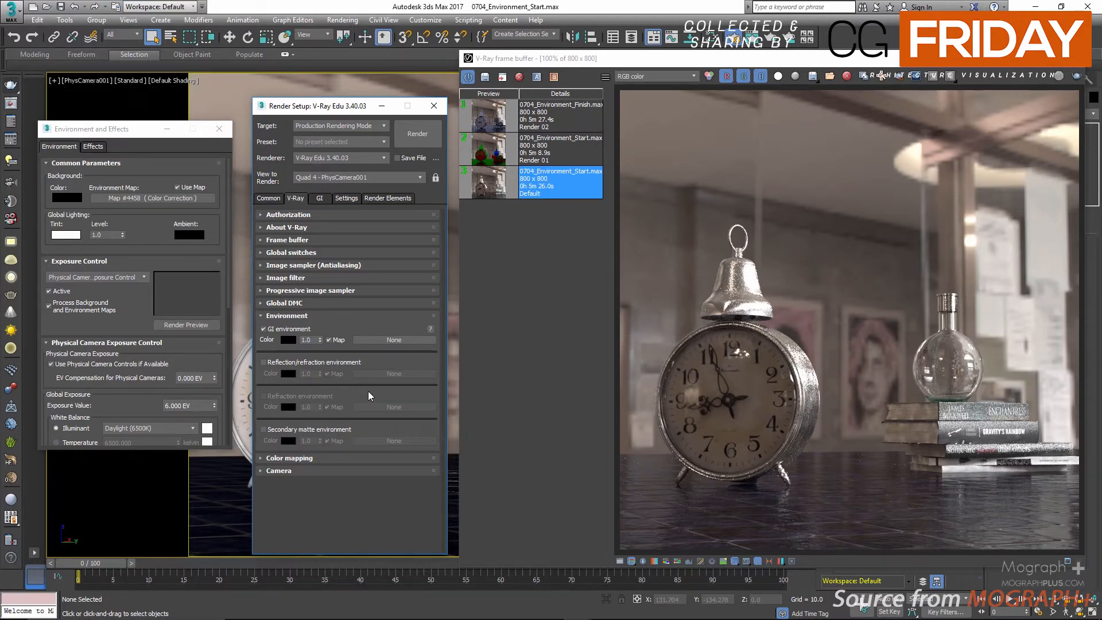
pyautogui.click(343, 363)
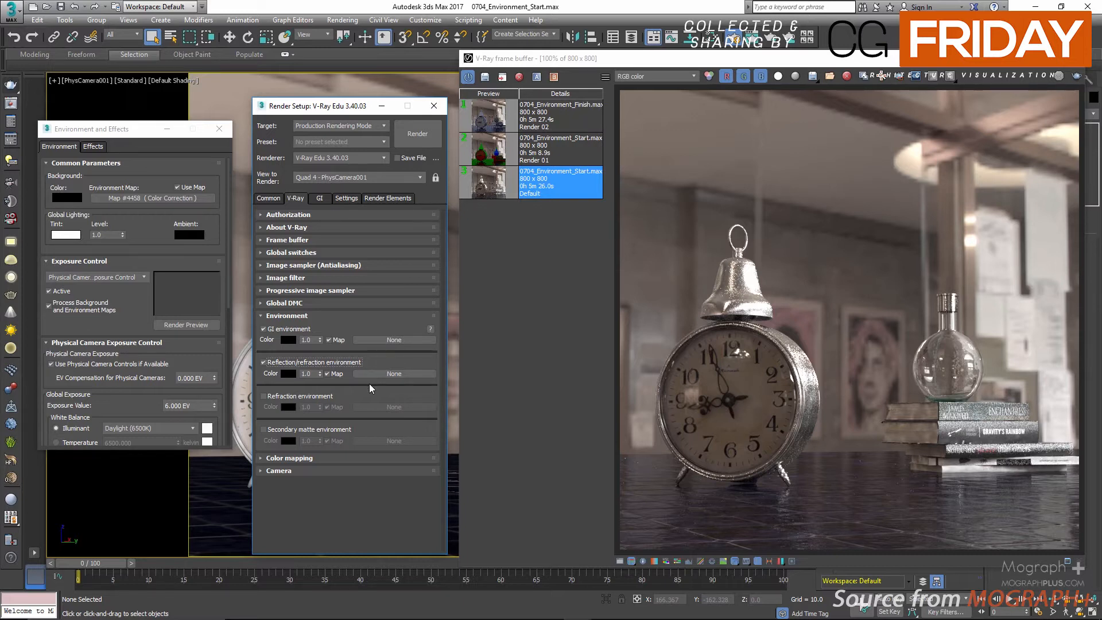
pyautogui.click(328, 397)
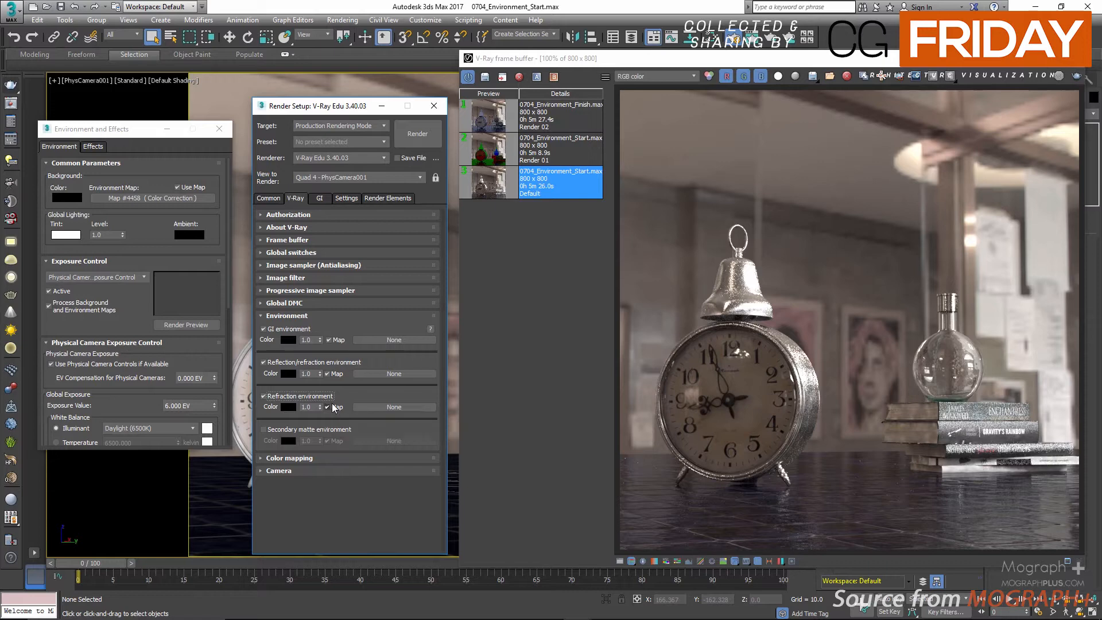
pyautogui.click(312, 429)
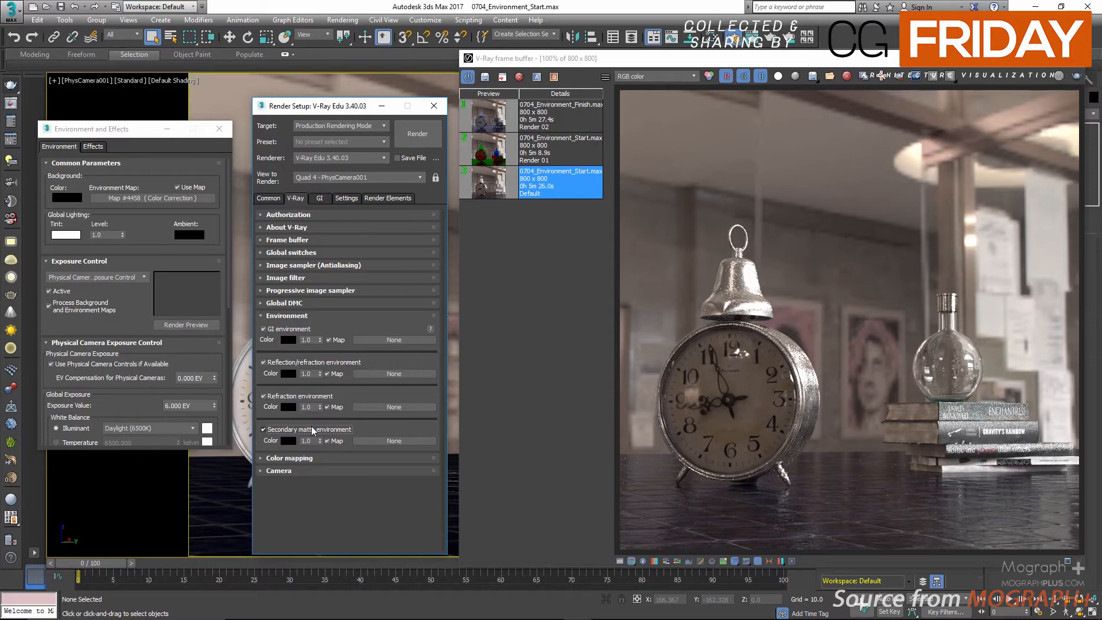
pyautogui.click(313, 429)
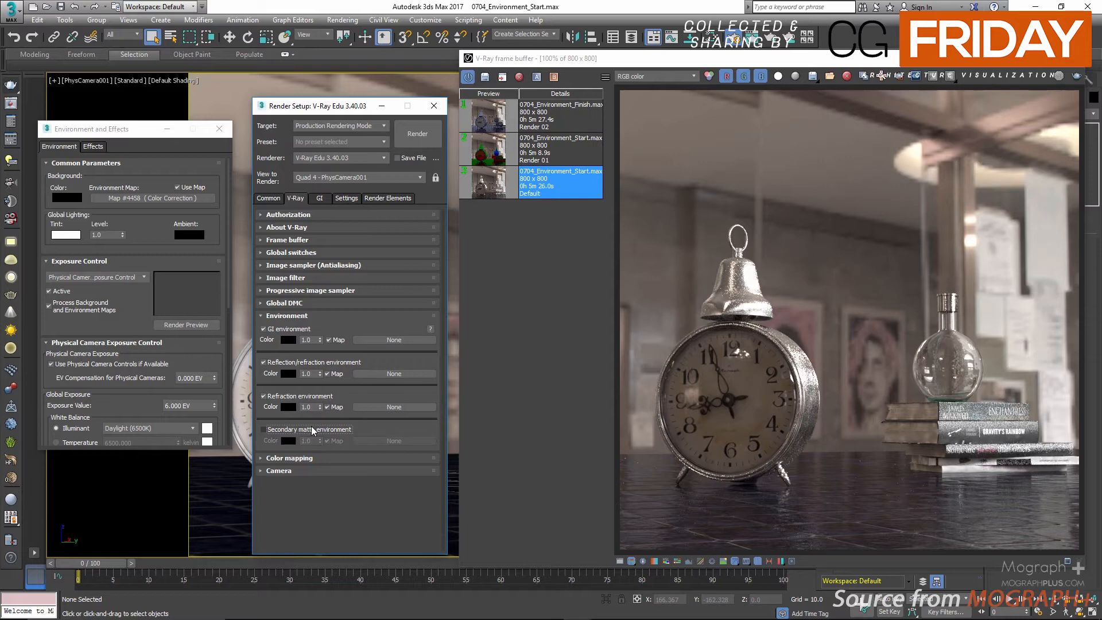
# - Set the GI environment override's color to pure red
pyautogui.click(289, 340)
pyautogui.write('255')
pyautogui.press('Return')
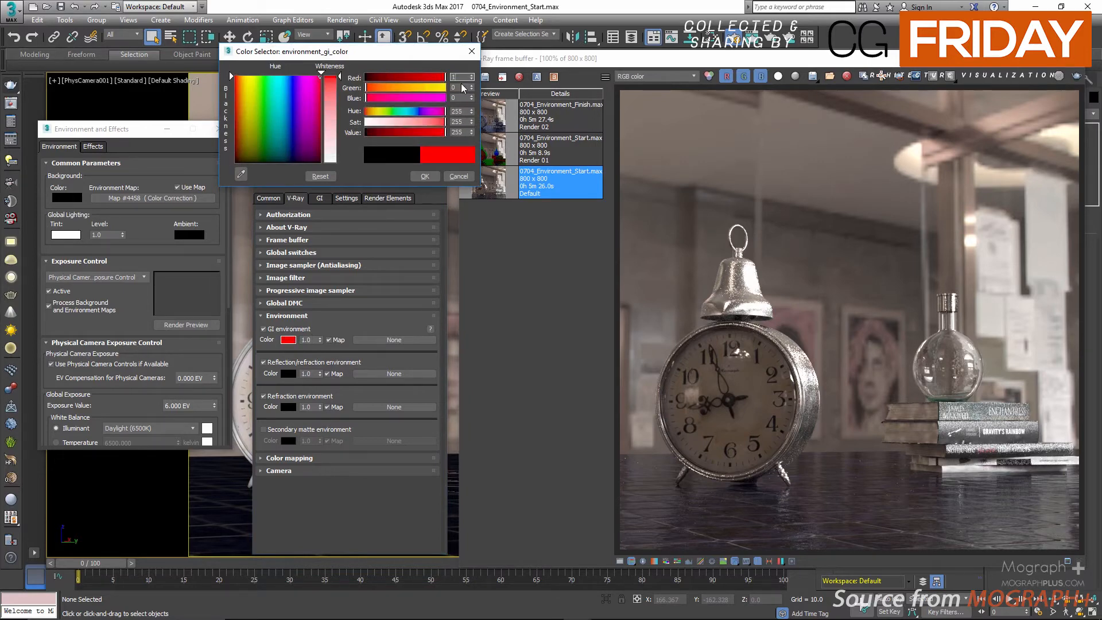
pyautogui.click(425, 176)
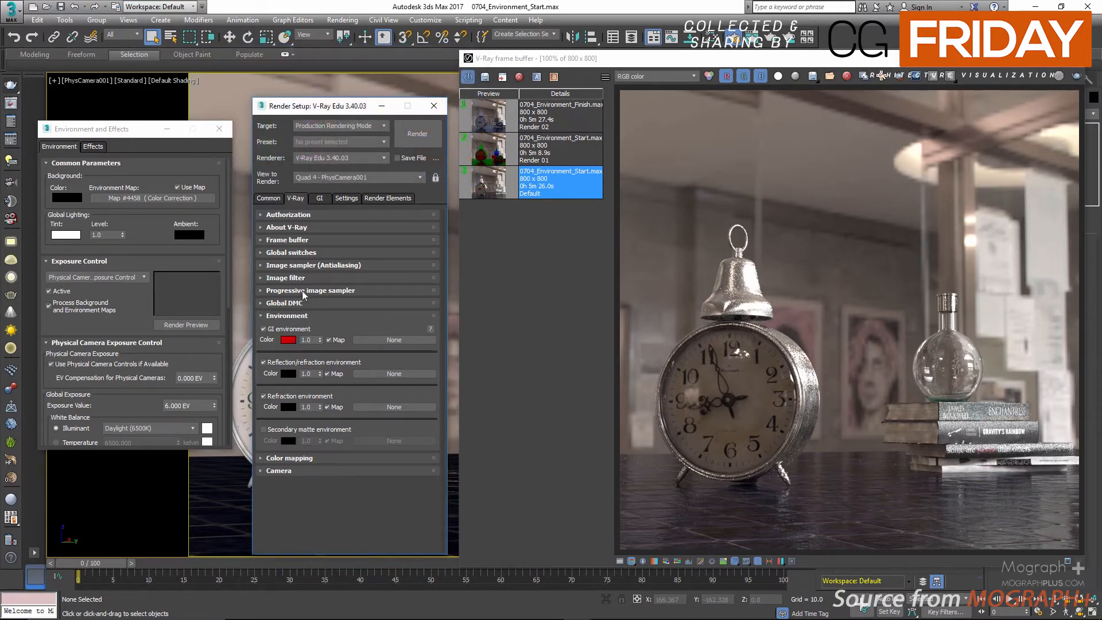
# - Set the reflection/refraction environment override's color to green with a green value of 150
pyautogui.click(289, 374)
pyautogui.moveTo(425, 90); pyautogui.dragTo(411, 89)
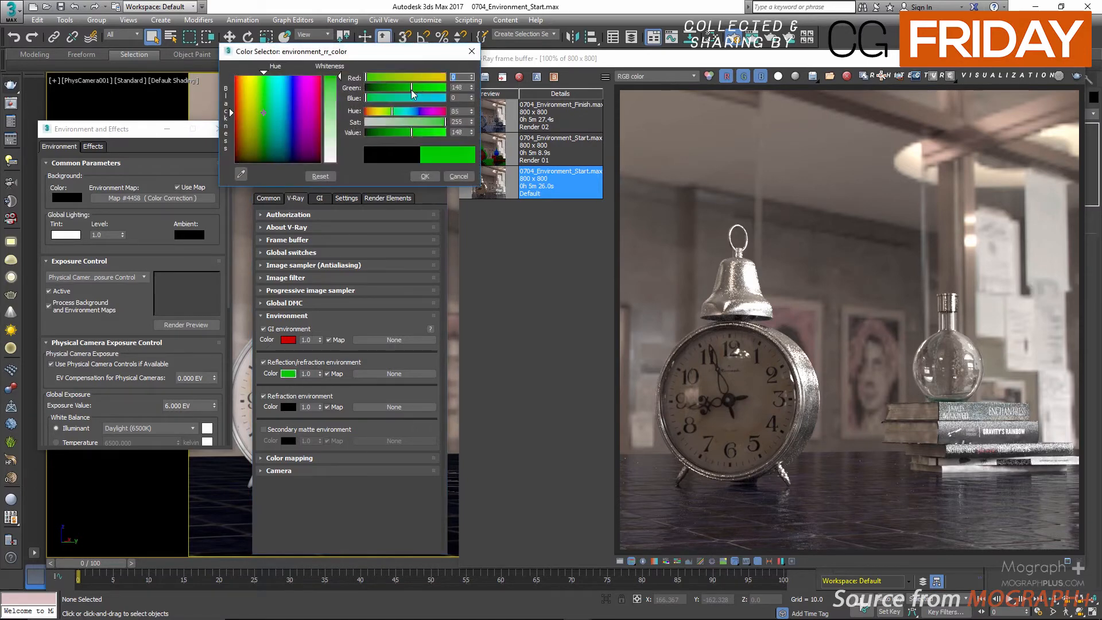
pyautogui.doubleClick(461, 87)
pyautogui.write('150')
pyautogui.click(425, 176)
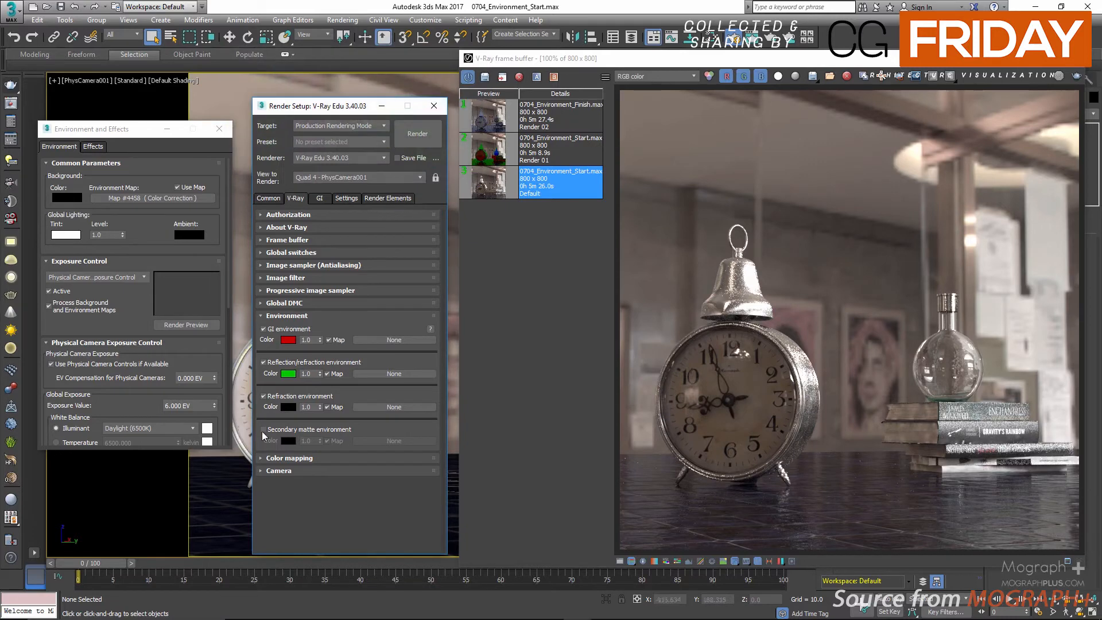
# - Set the refraction environment override's color to blue with a blue value of 150
pyautogui.click(289, 408)
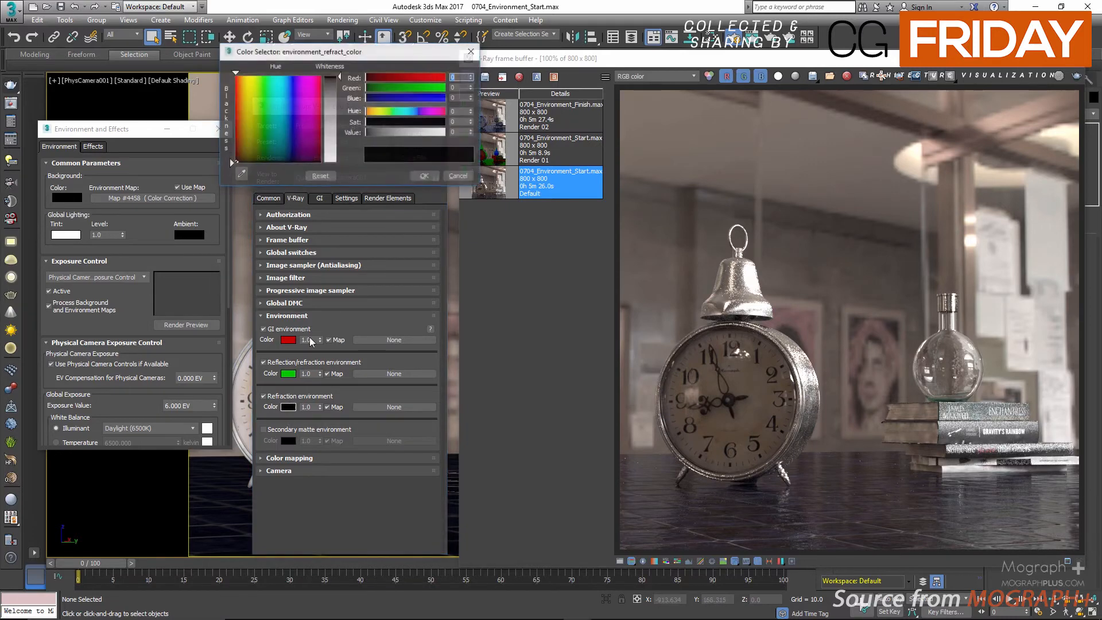
pyautogui.click(419, 98)
pyautogui.doubleClick(459, 98)
pyautogui.write('15')
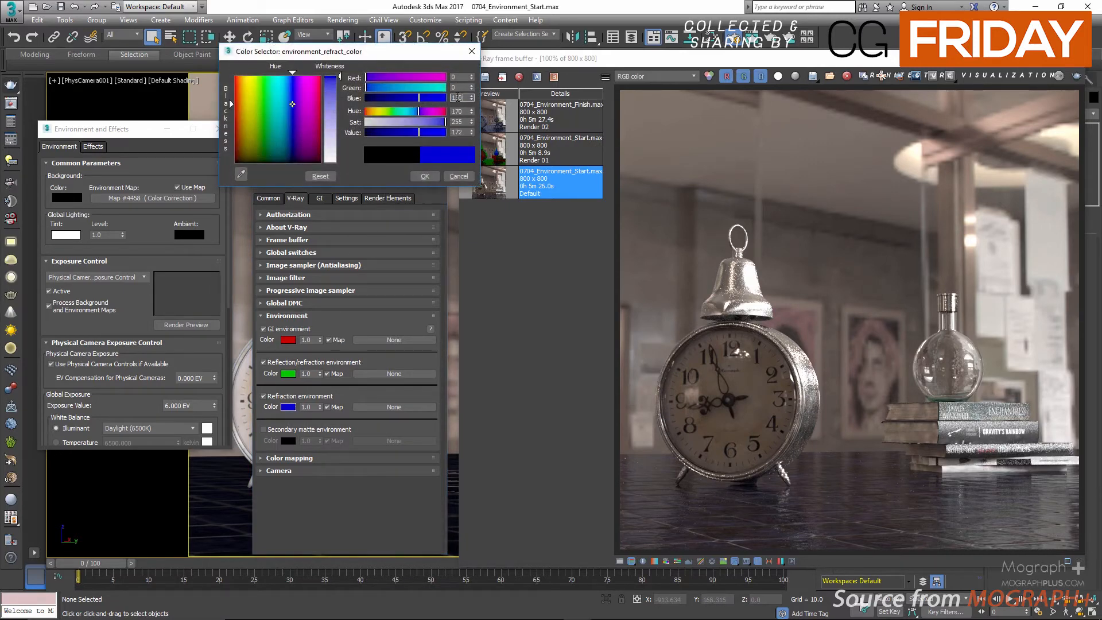
pyautogui.write('0')
pyautogui.press('Return')
pyautogui.click(425, 177)
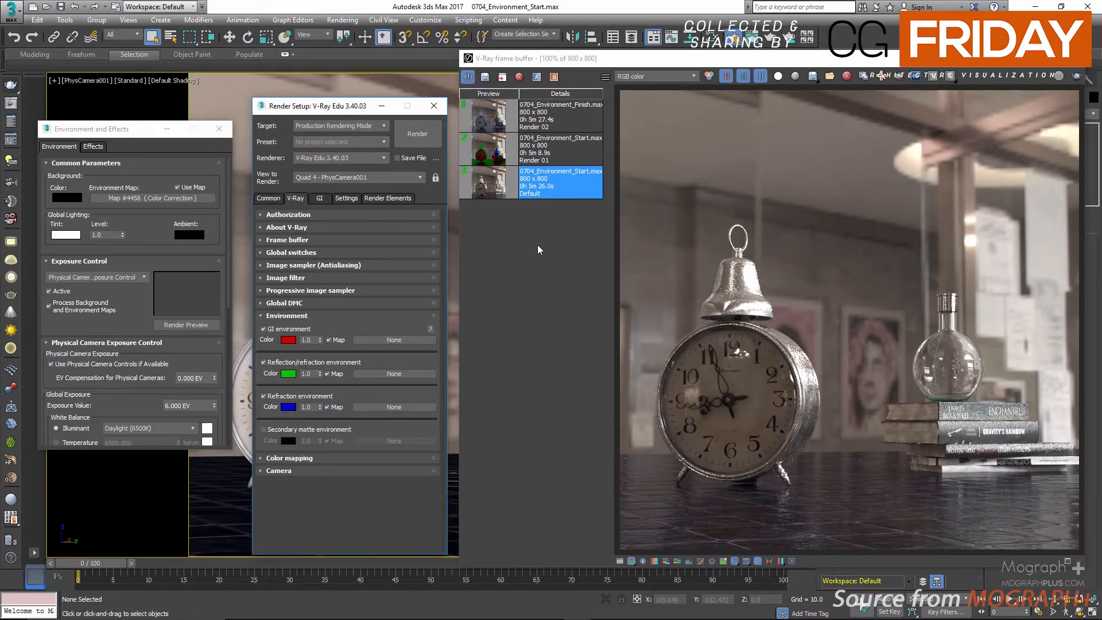
# - Load Render 01 from the frame buffer history, examine the books in its VRayGlobalIllumination element, and return to the RGB color channel
pyautogui.click(489, 153)
pyautogui.doubleClick(489, 154)
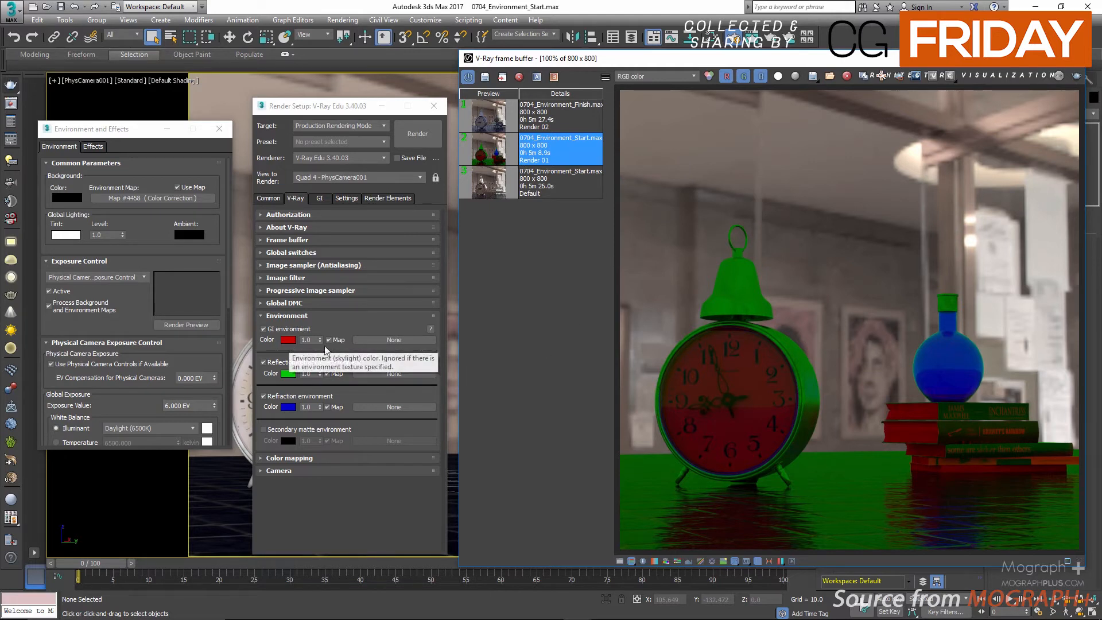
pyautogui.click(657, 76)
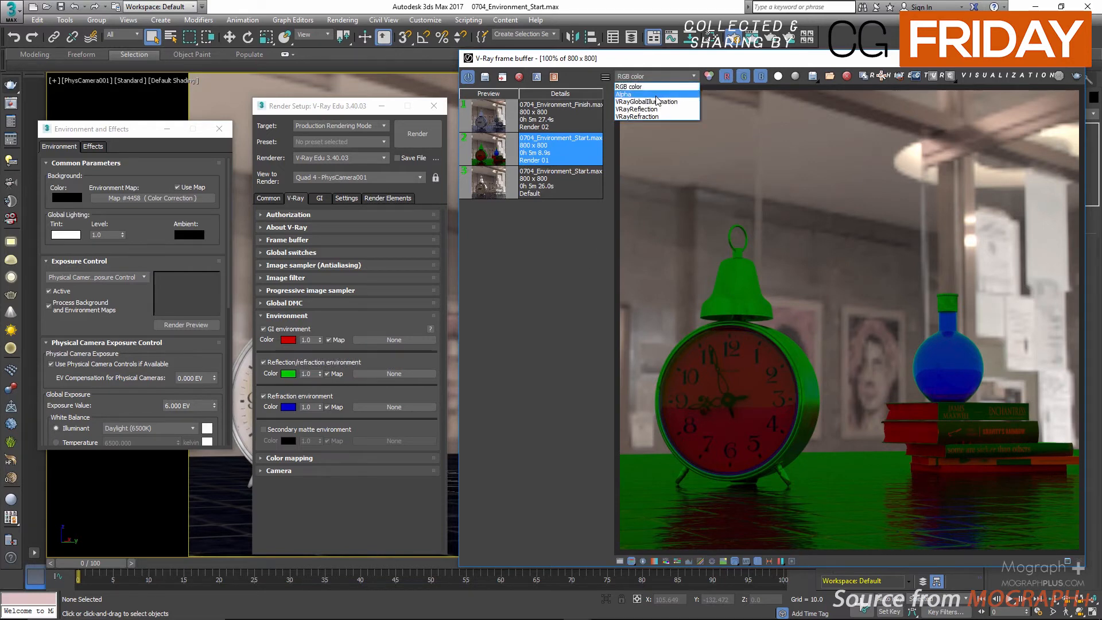
pyautogui.click(657, 102)
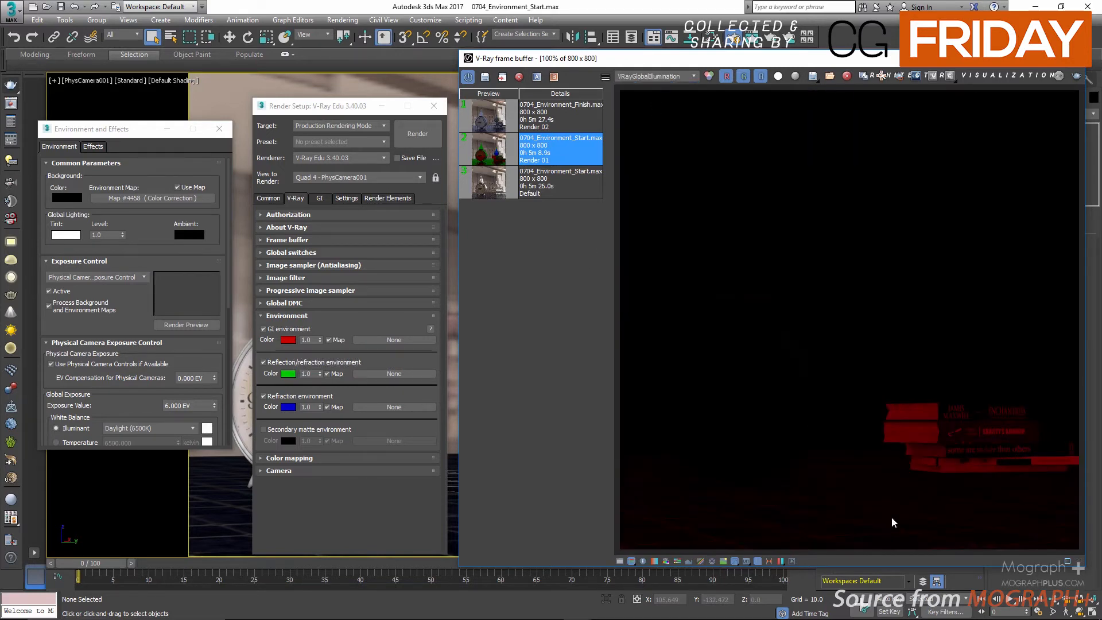
pyautogui.scroll(1, 864, 535)
pyautogui.moveTo(853, 528); pyautogui.dragTo(578, 448, button='middle')
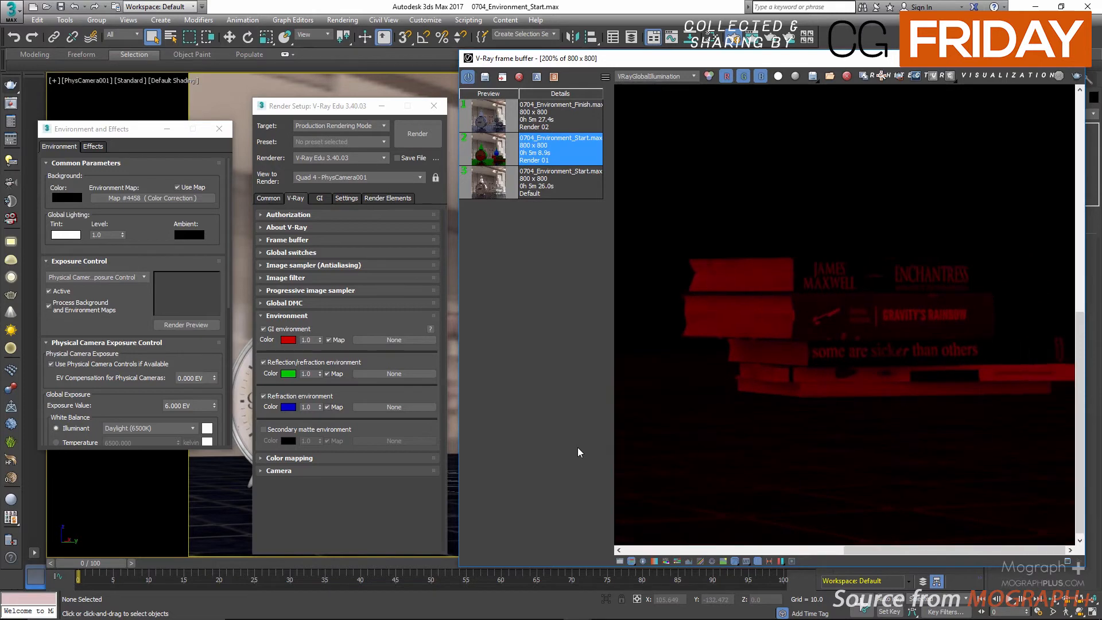
pyautogui.scroll(-1, 722, 419)
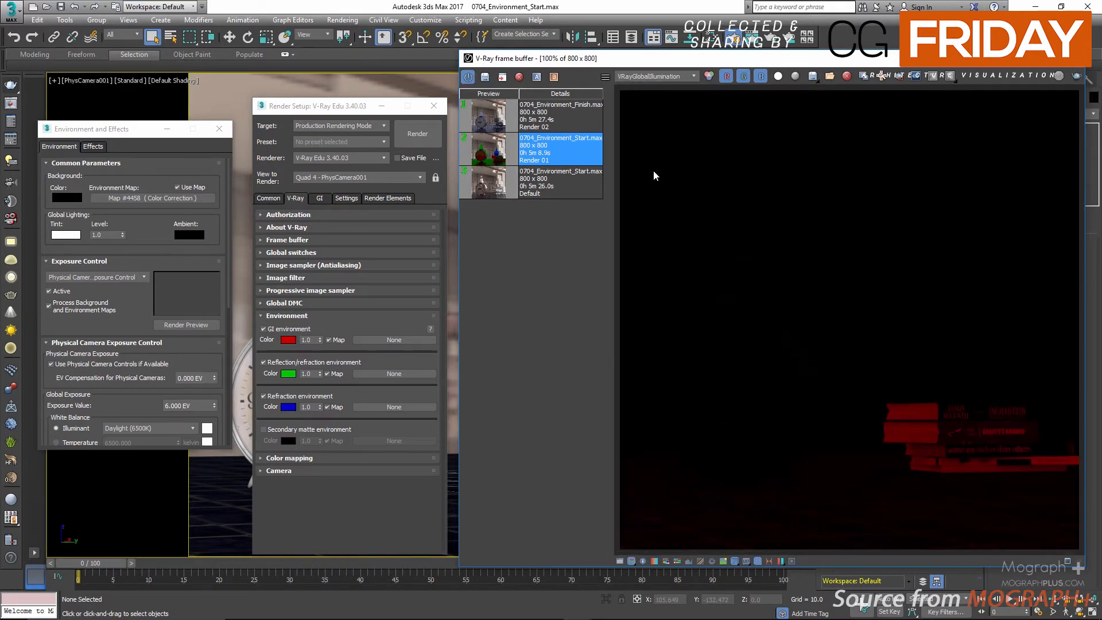
pyautogui.click(654, 76)
pyautogui.click(645, 91)
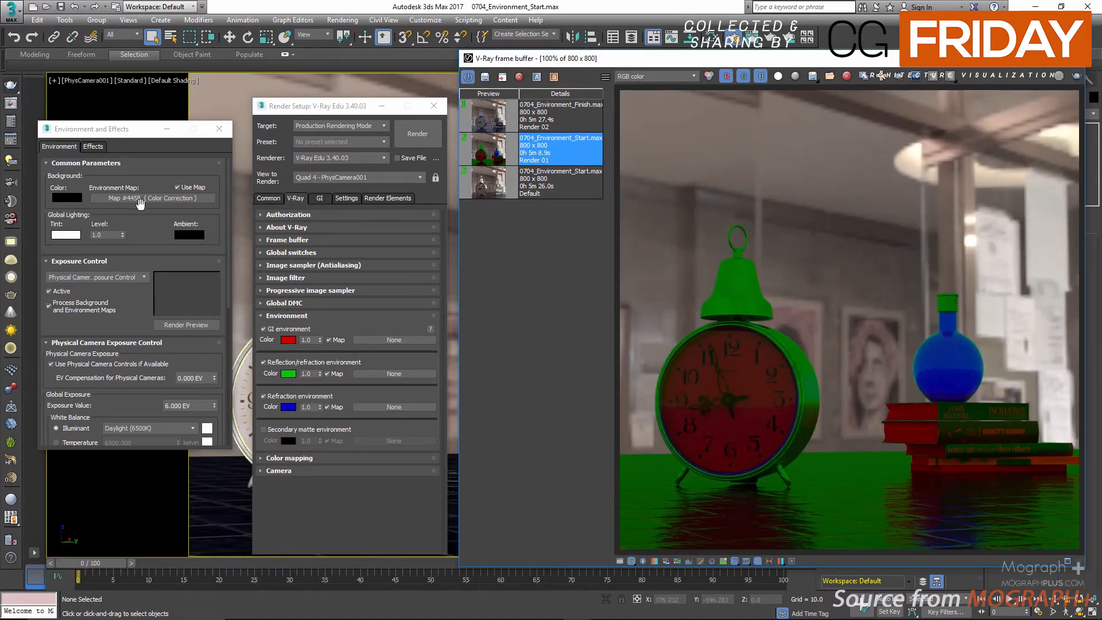
# - Examine Render 01's VRayReflection and VRayRefraction elements in the frame buffer, returning to the RGB color channel after each
pyautogui.click(653, 77)
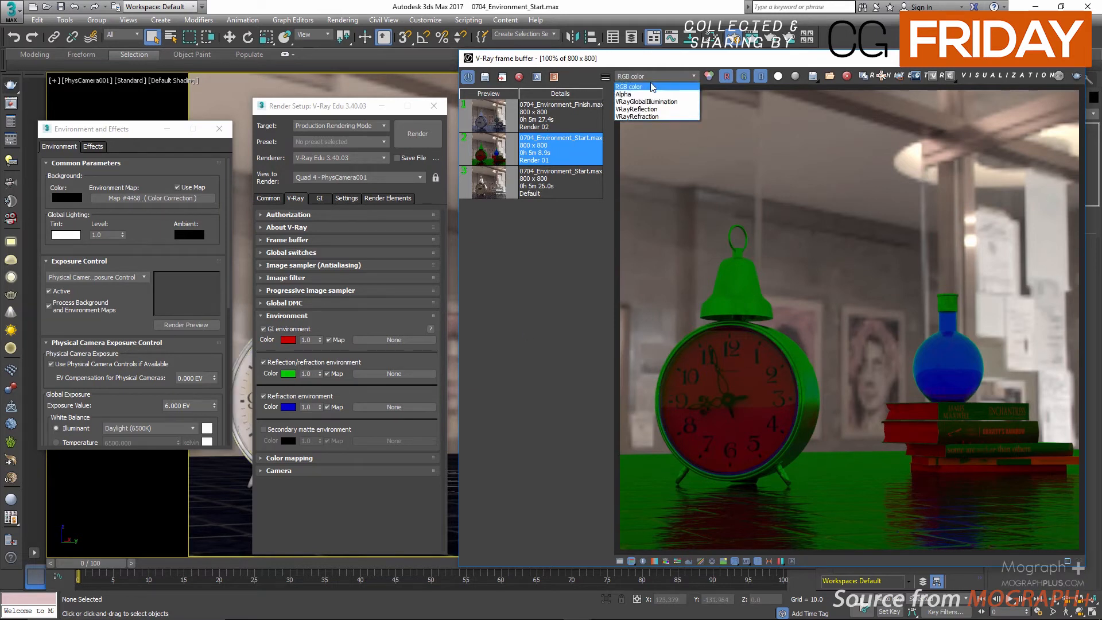
pyautogui.click(674, 110)
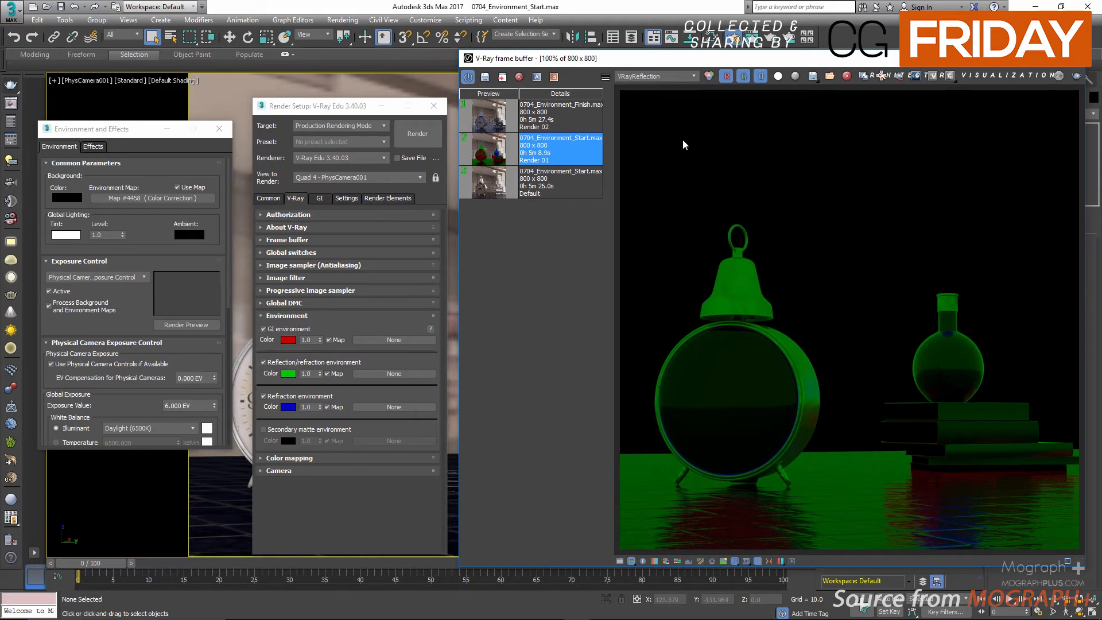
pyautogui.click(656, 76)
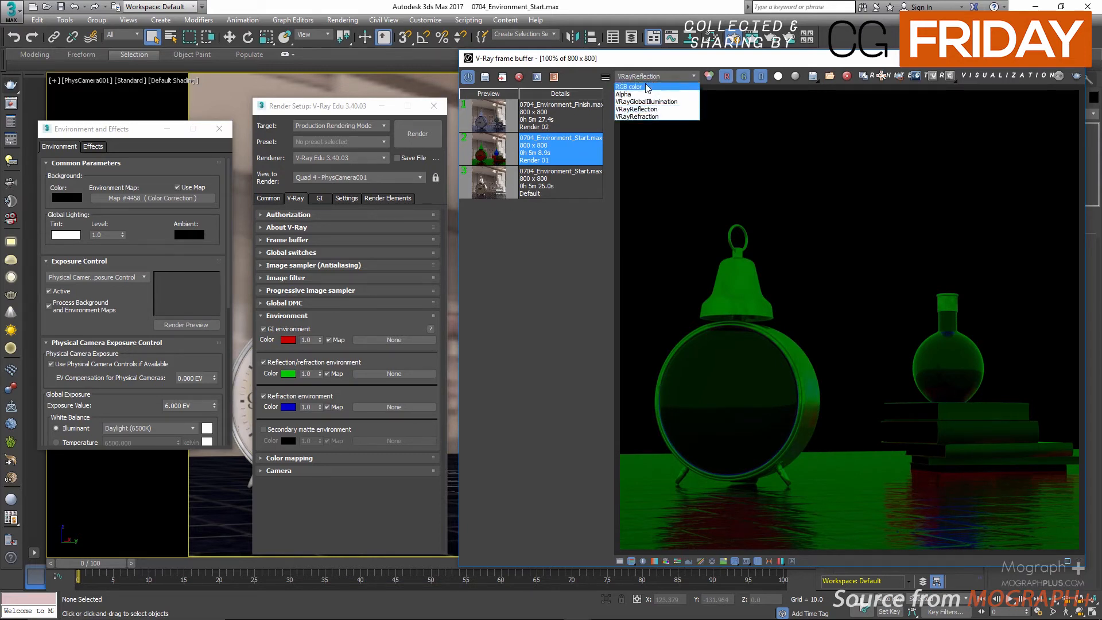
pyautogui.click(637, 83)
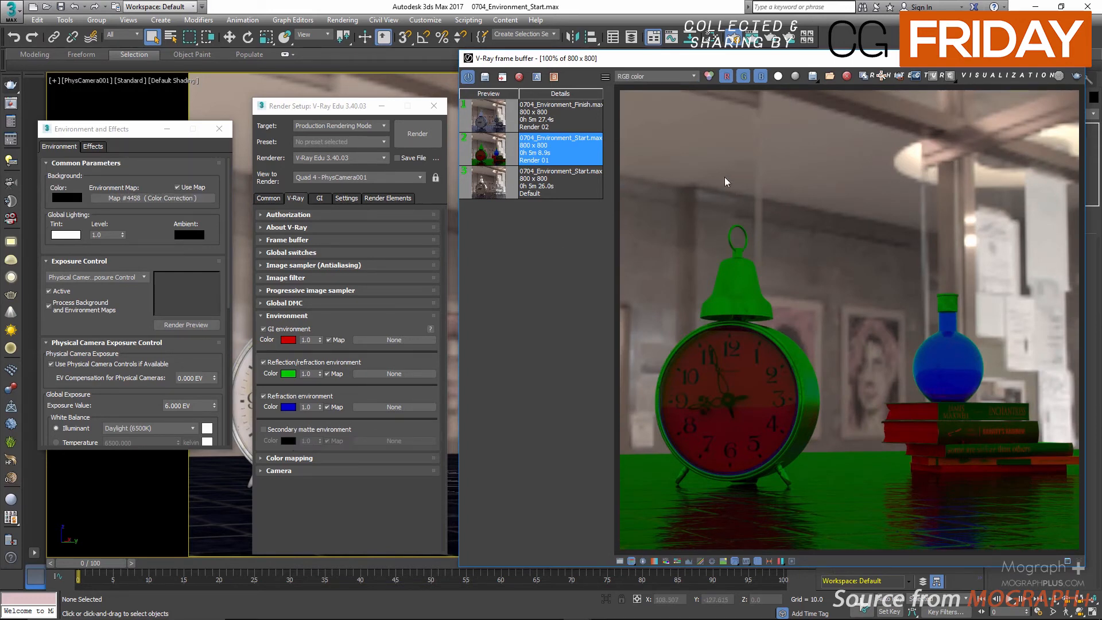
pyautogui.click(661, 76)
pyautogui.click(658, 118)
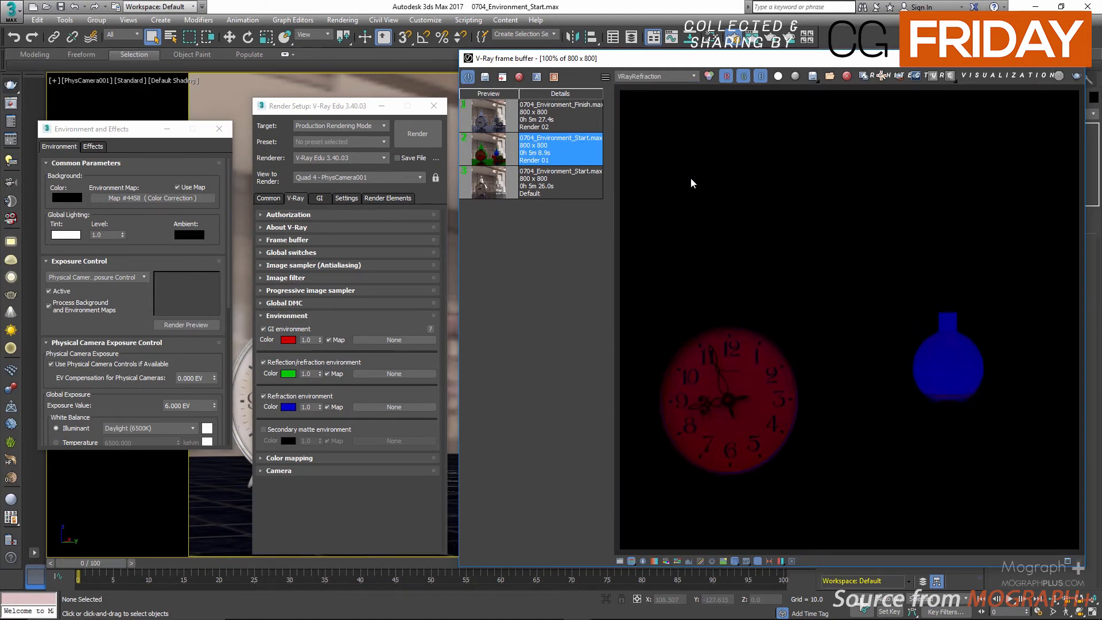
pyautogui.click(634, 76)
pyautogui.click(637, 84)
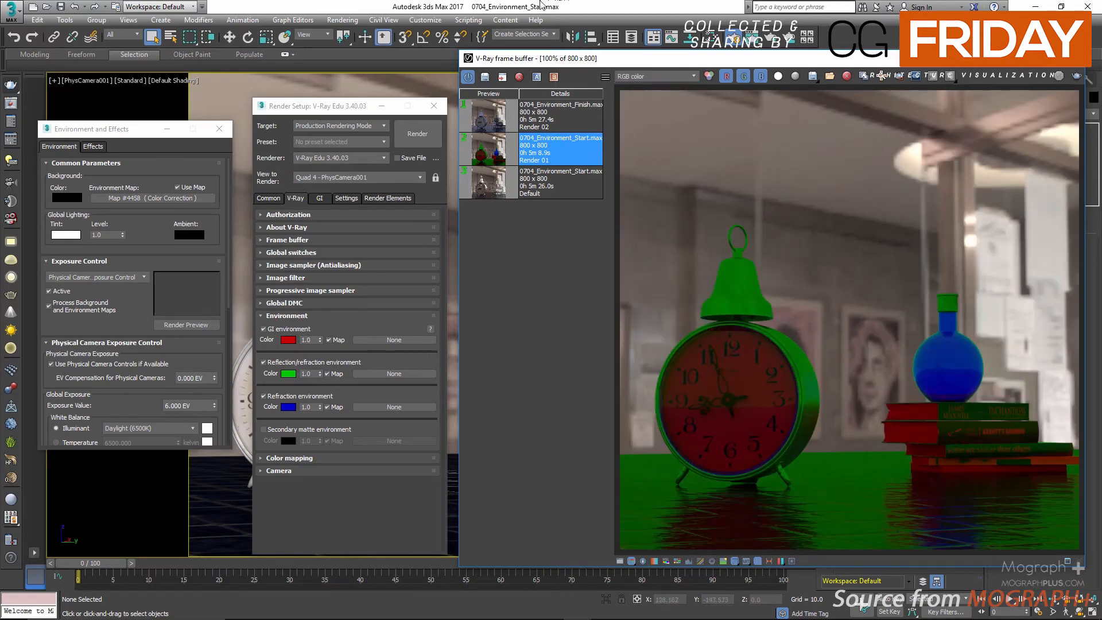
# - Assign the Map #4460 VRayHDRI from the Slate Material Editor to both the GI and reflection/refraction environment overrides
pyautogui.press('m')
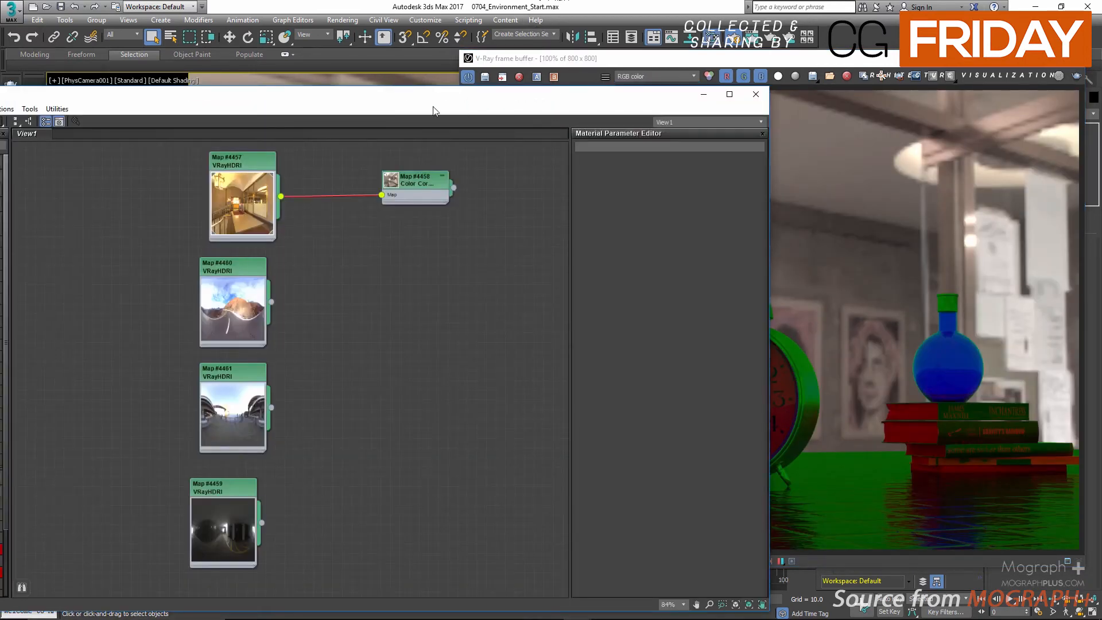
pyautogui.moveTo(397, 104); pyautogui.dragTo(903, 68)
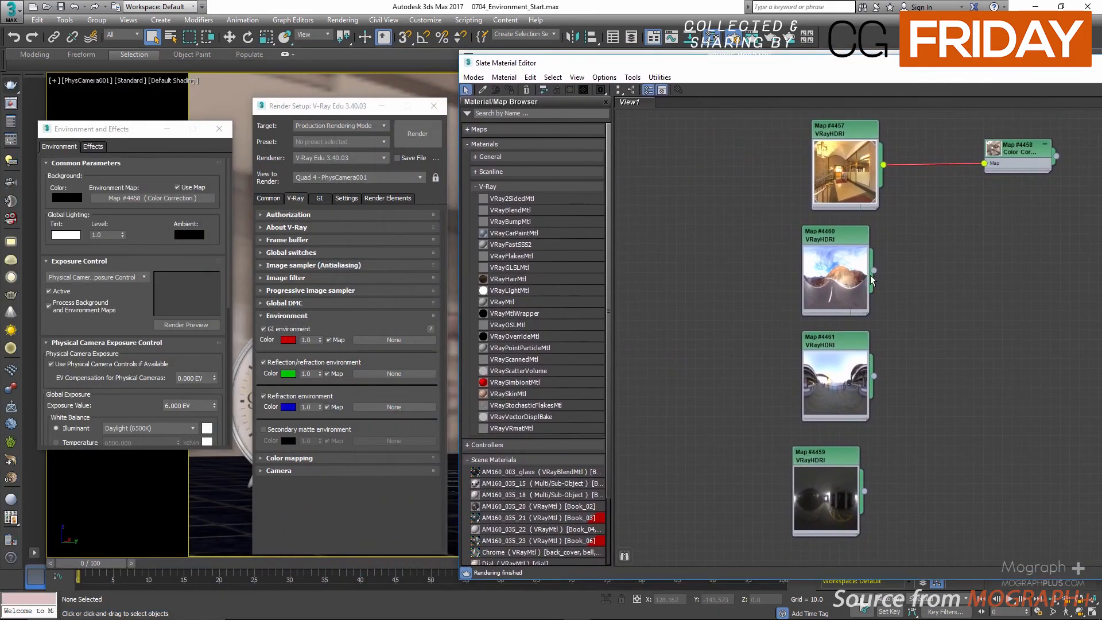
pyautogui.moveTo(874, 271); pyautogui.dragTo(401, 339)
pyautogui.click(325, 369)
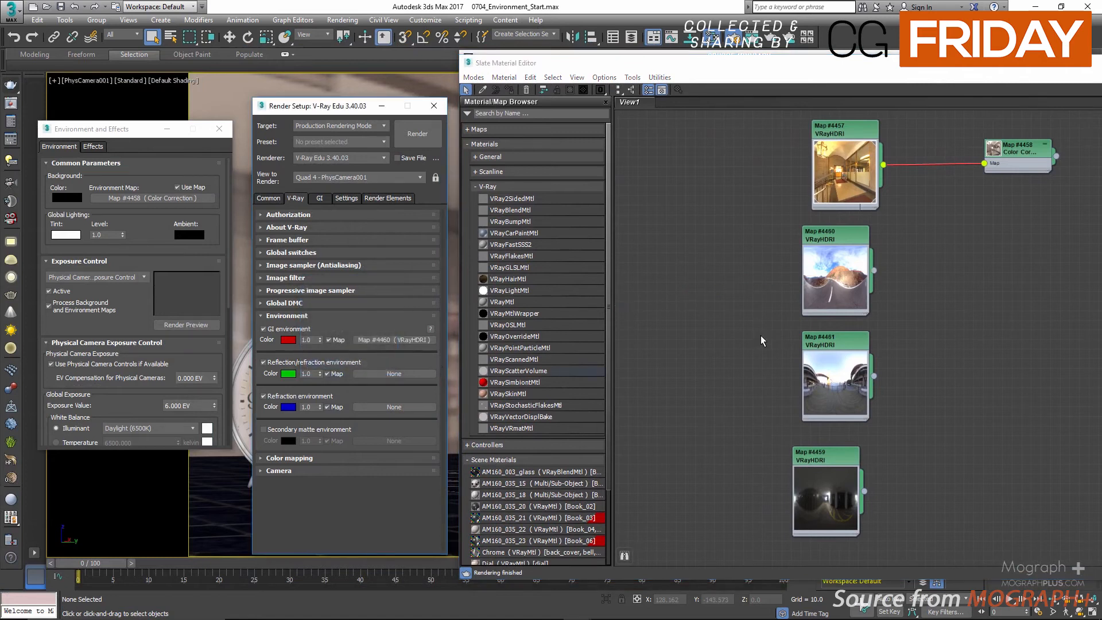
pyautogui.moveTo(874, 271); pyautogui.dragTo(381, 375)
pyautogui.click(325, 369)
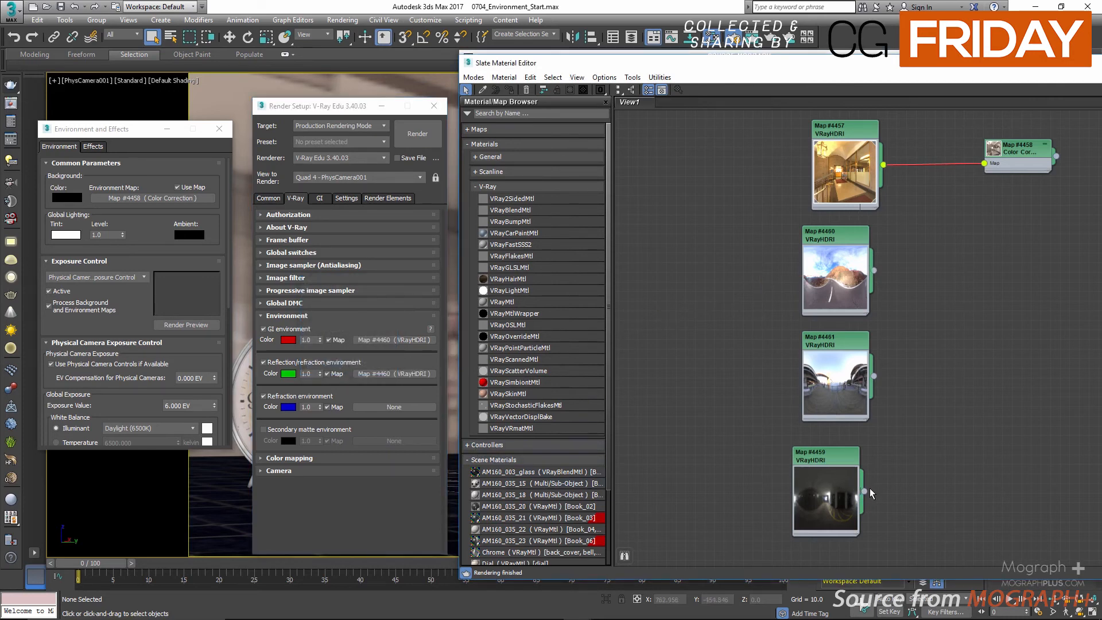
# - Assign the Map #4459 VRayHDRI to the refraction environment and replace the reflection/refraction environment's map with Map #4461
pyautogui.moveTo(865, 491); pyautogui.dragTo(389, 408)
pyautogui.click(325, 366)
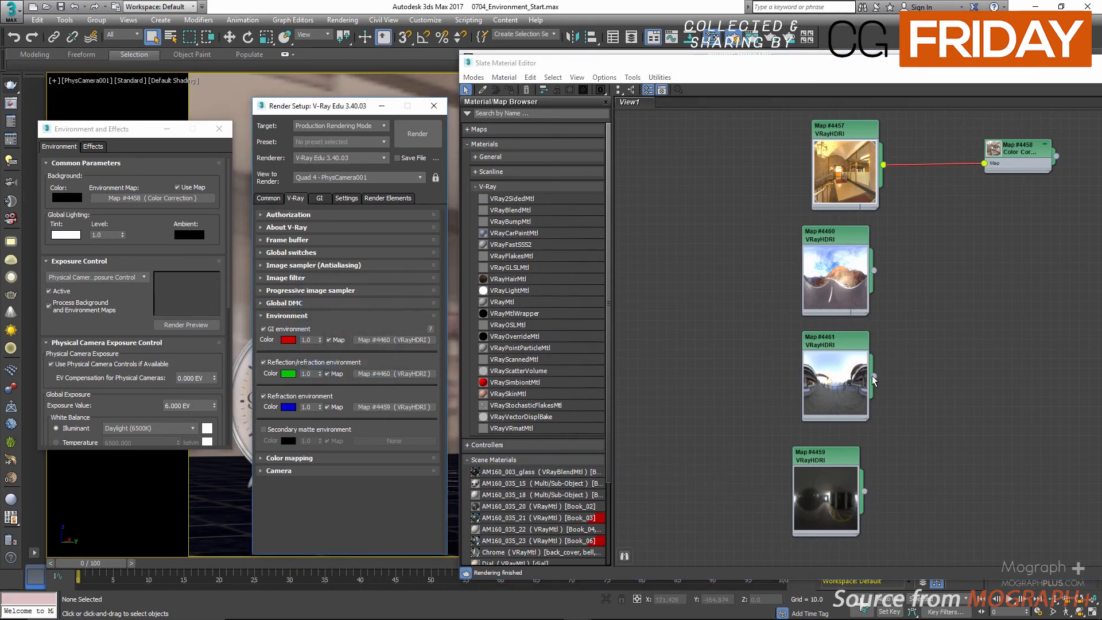
pyautogui.moveTo(874, 376); pyautogui.dragTo(381, 375)
pyautogui.click(322, 365)
pyautogui.moveTo(1043, 69); pyautogui.dragTo(616, 136)
pyautogui.click(932, 129)
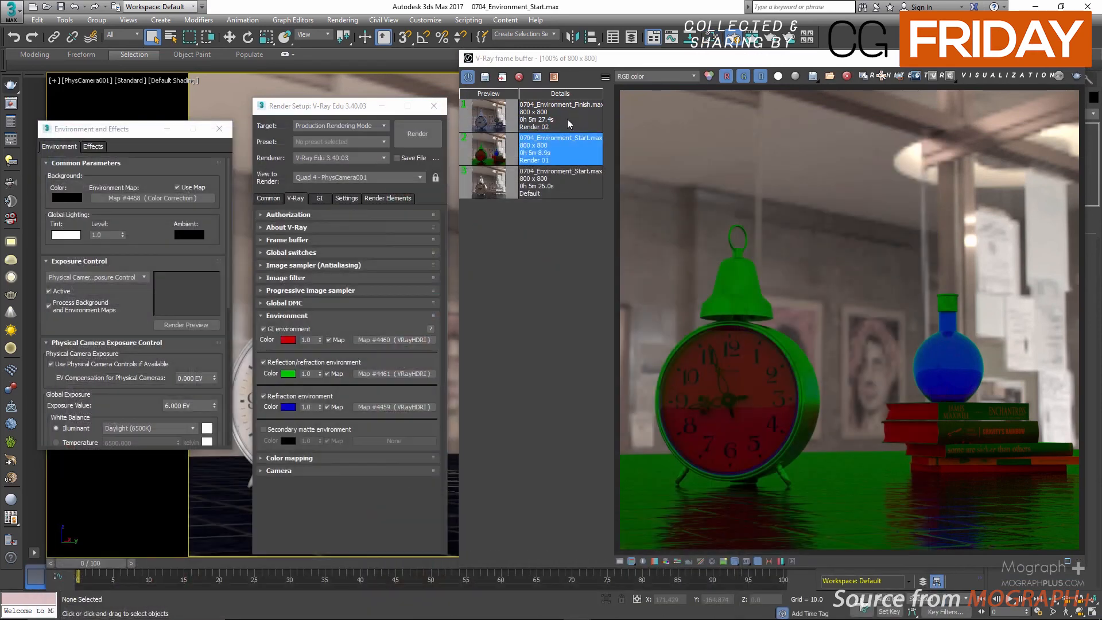
# - Load Render 02 from the frame buffer history, examine its VRayGlobalIllumination, VRayReflection and VRayRefraction elements, and return to the RGB color channel
pyautogui.click(568, 118)
pyautogui.click(632, 76)
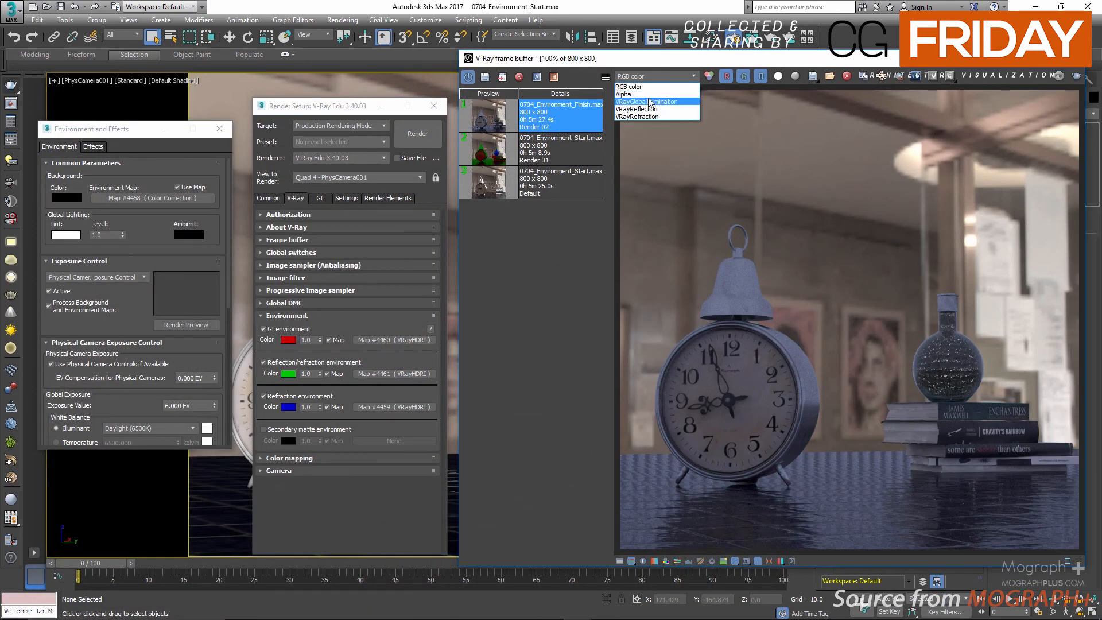
pyautogui.click(650, 102)
pyautogui.click(641, 75)
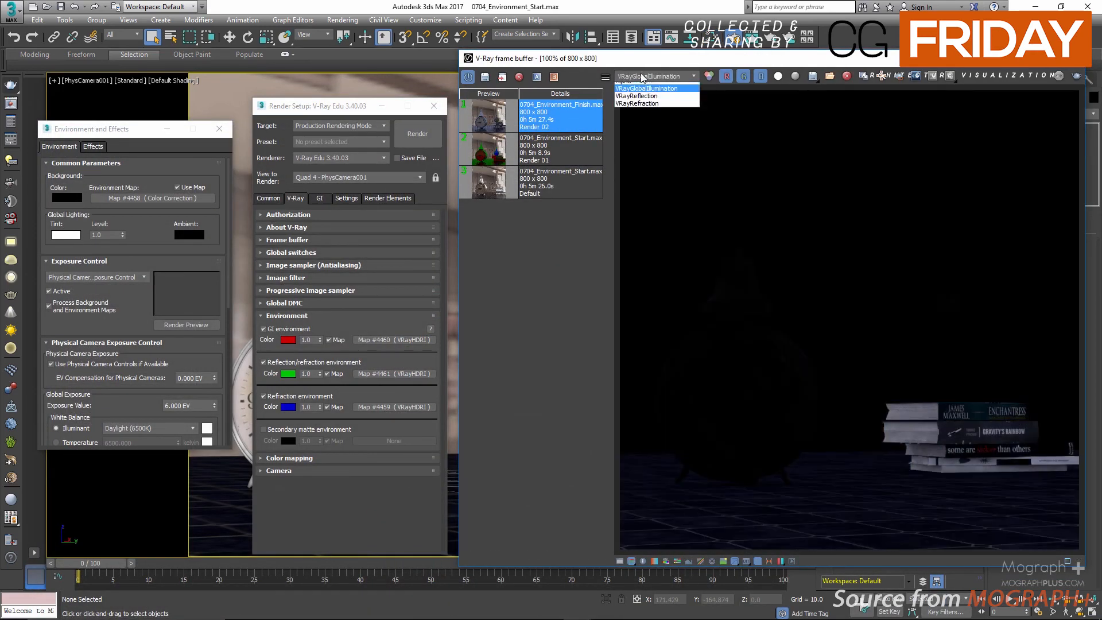
pyautogui.click(649, 110)
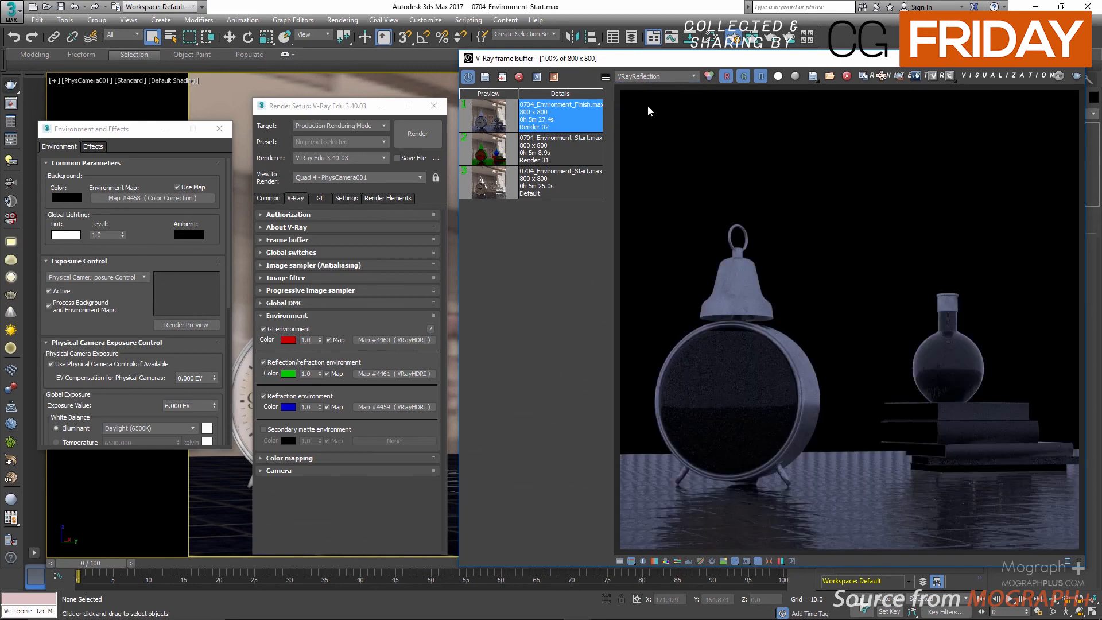
pyautogui.click(656, 77)
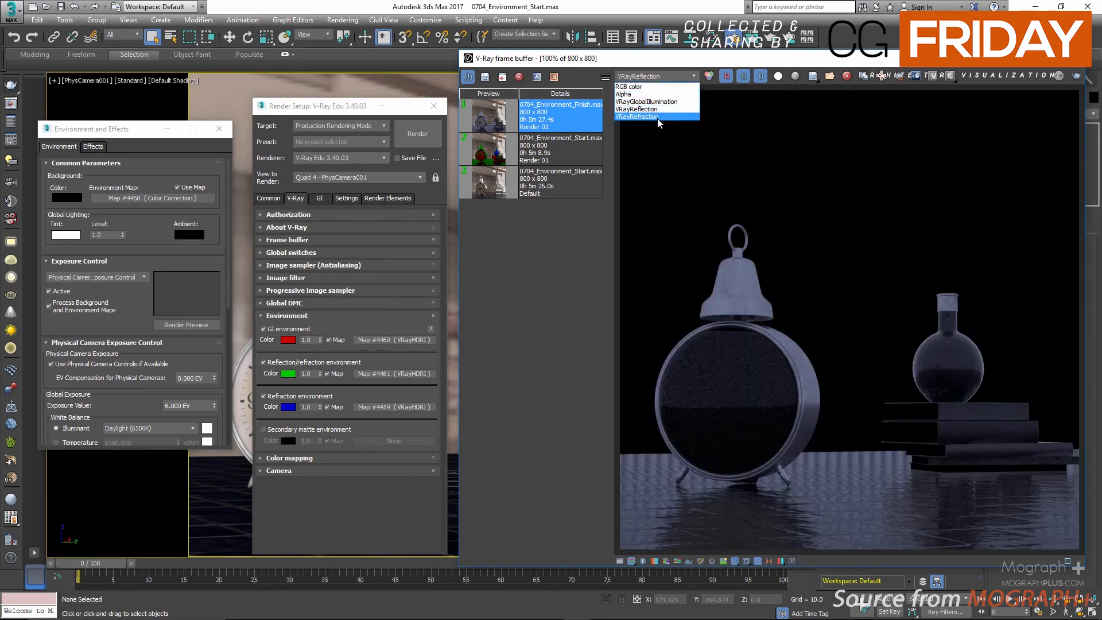
pyautogui.click(664, 116)
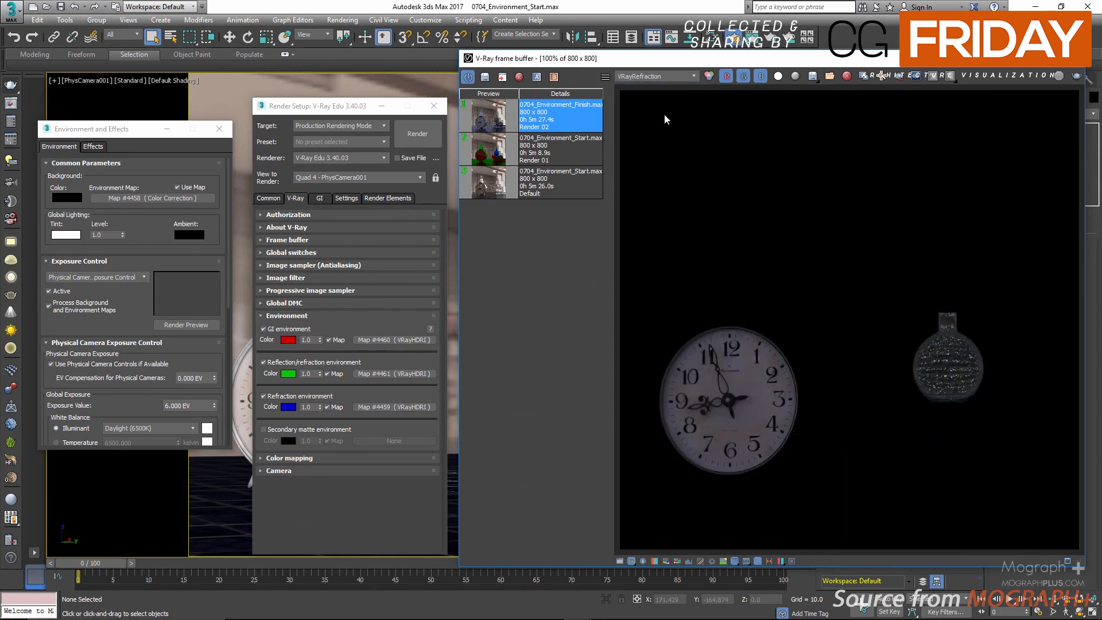
pyautogui.click(651, 74)
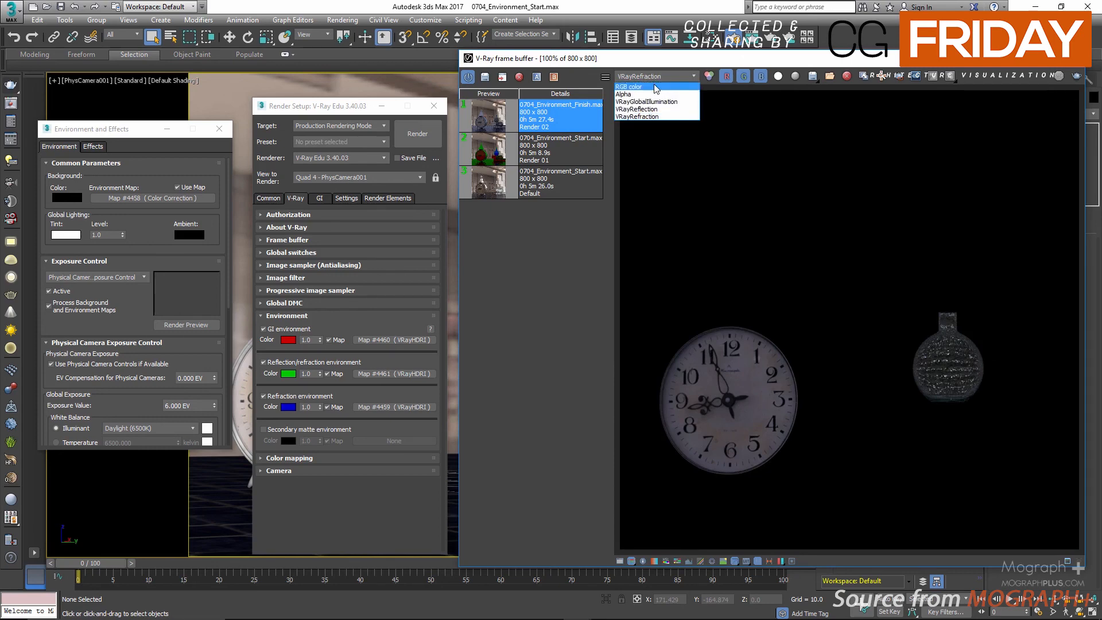
pyautogui.click(653, 85)
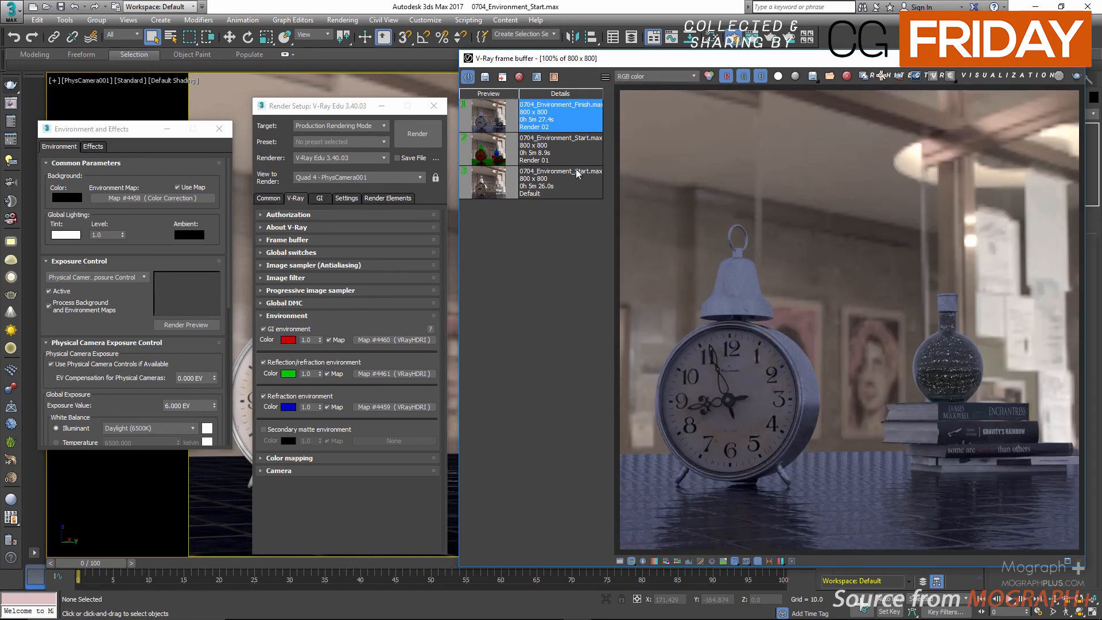